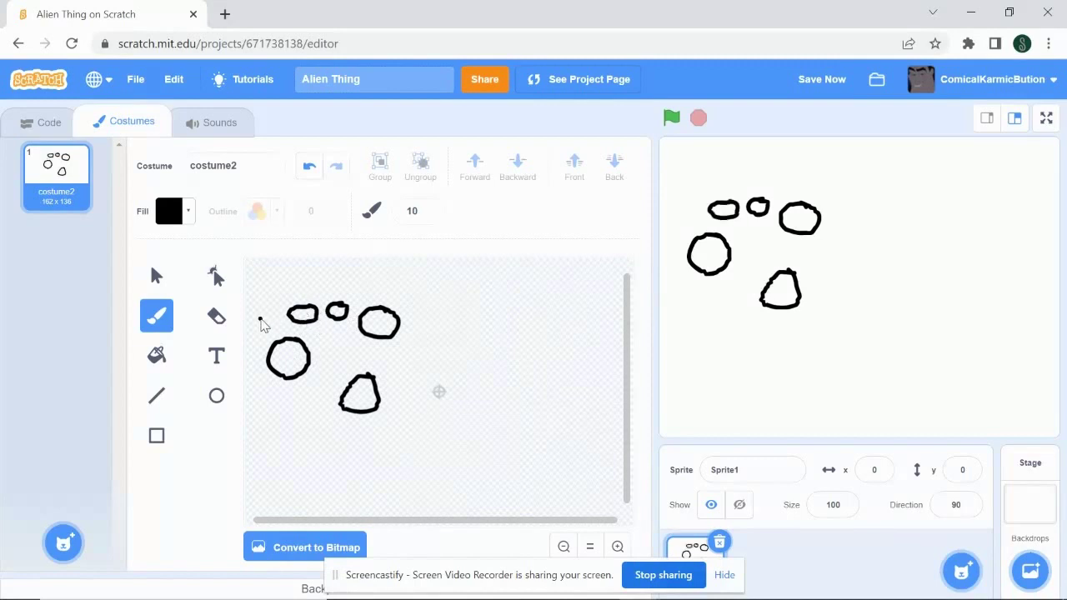
- Paint another small oval beside the existing ones and arrange the ovals in an arc, moving the large circle below them
{"action": "left_click_drag", "start_coordinate": [282, 323], "coordinate": [255, 320]}
{"action": "left_click", "coordinate": [157, 275]}
{"action": "mouse_move", "coordinate": [293, 381]}
{"action": "left_mouse_down"}
{"action": "mouse_move", "coordinate": [304, 415]}
{"action": "mouse_move", "coordinate": [344, 448]}
{"action": "mouse_move", "coordinate": [305, 429]}
{"action": "left_mouse_up"}
{"action": "left_click_drag", "start_coordinate": [379, 322], "coordinate": [383, 337]}
{"action": "left_click_drag", "start_coordinate": [337, 311], "coordinate": [349, 321]}
{"action": "left_click_drag", "start_coordinate": [302, 315], "coordinate": [315, 312]}
{"action": "left_click_drag", "start_coordinate": [274, 324], "coordinate": [287, 331]}
- Paint the alien's snout and open mouth outline beside the large oval, and move the circle and rounded triangle lower
{"action": "left_click", "coordinate": [156, 315]}
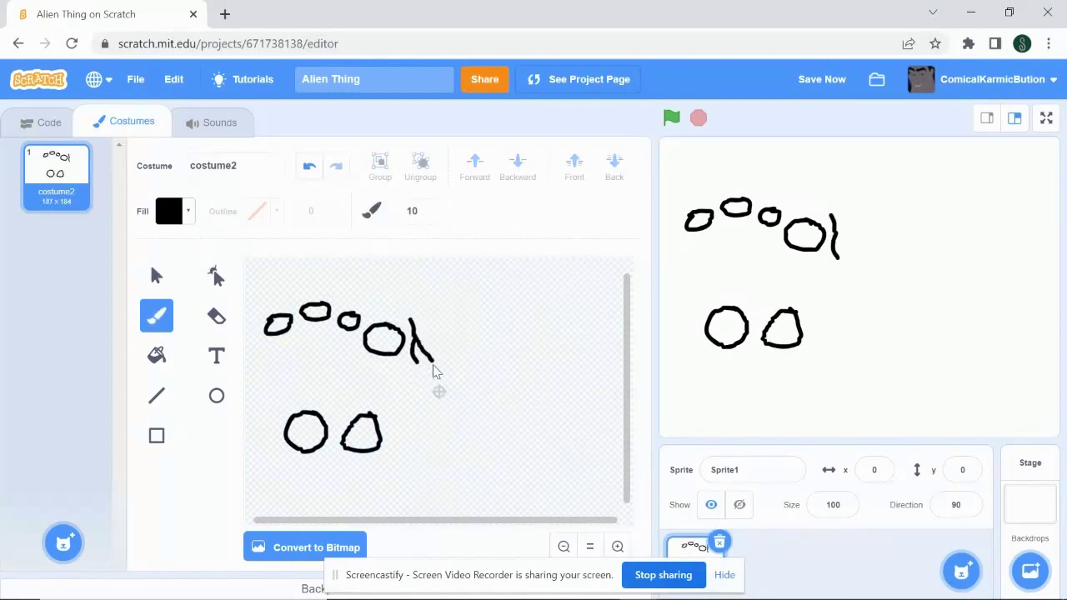
{"action": "left_click_drag", "start_coordinate": [406, 389], "coordinate": [386, 373]}
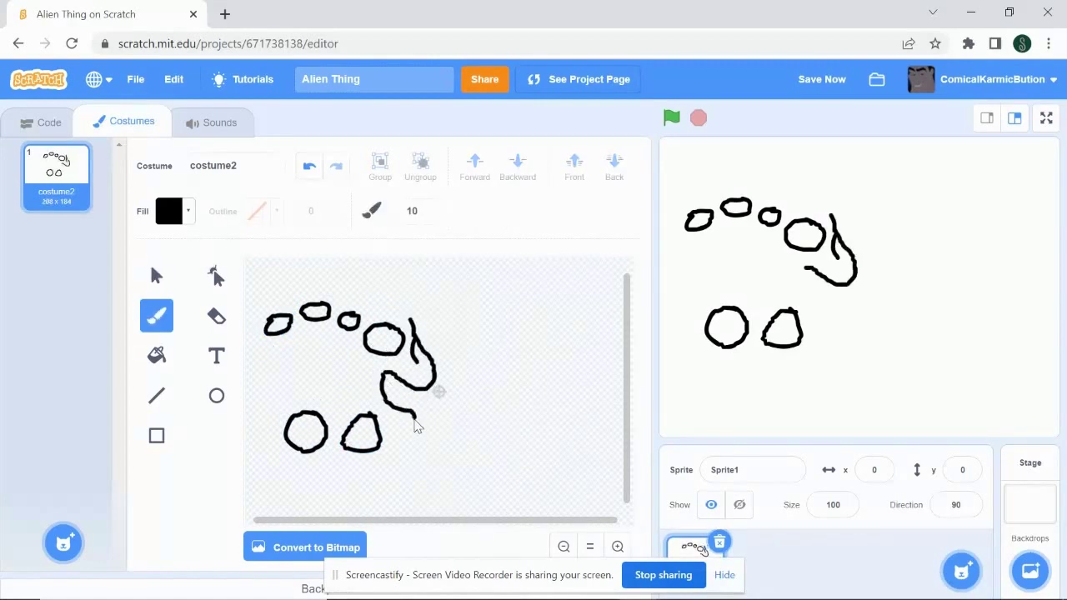
{"action": "left_click", "coordinate": [156, 275]}
{"action": "left_click_drag", "start_coordinate": [415, 421], "coordinate": [360, 467]}
{"action": "left_click_drag", "start_coordinate": [305, 415], "coordinate": [292, 465]}
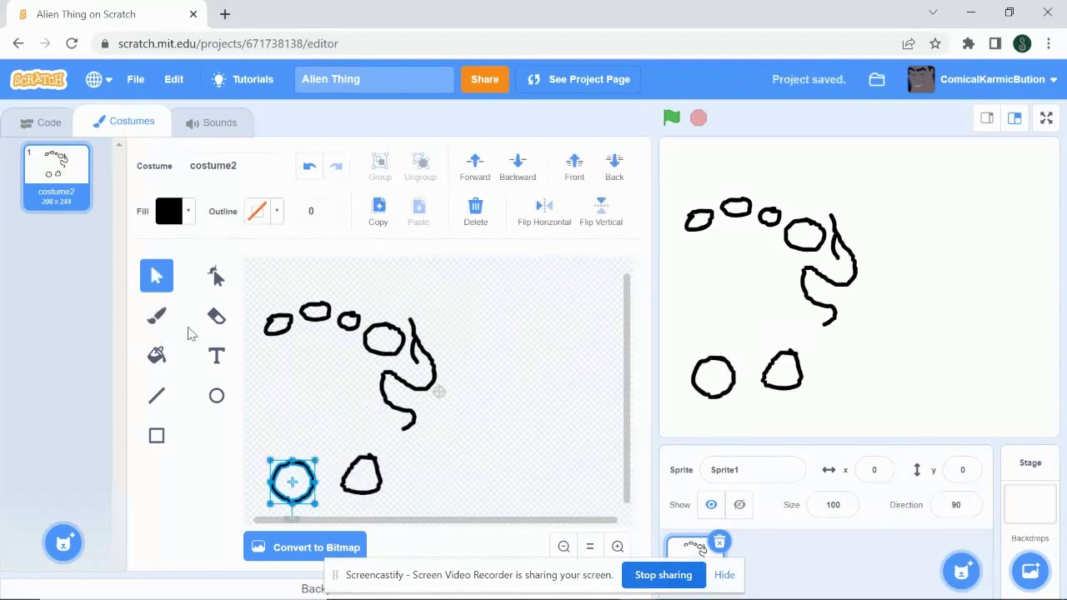
- Brush a spiky hair line over the ovals and extend the chin, and move the circle and rounded triangle clear of the drawing
{"action": "left_click", "coordinate": [156, 315]}
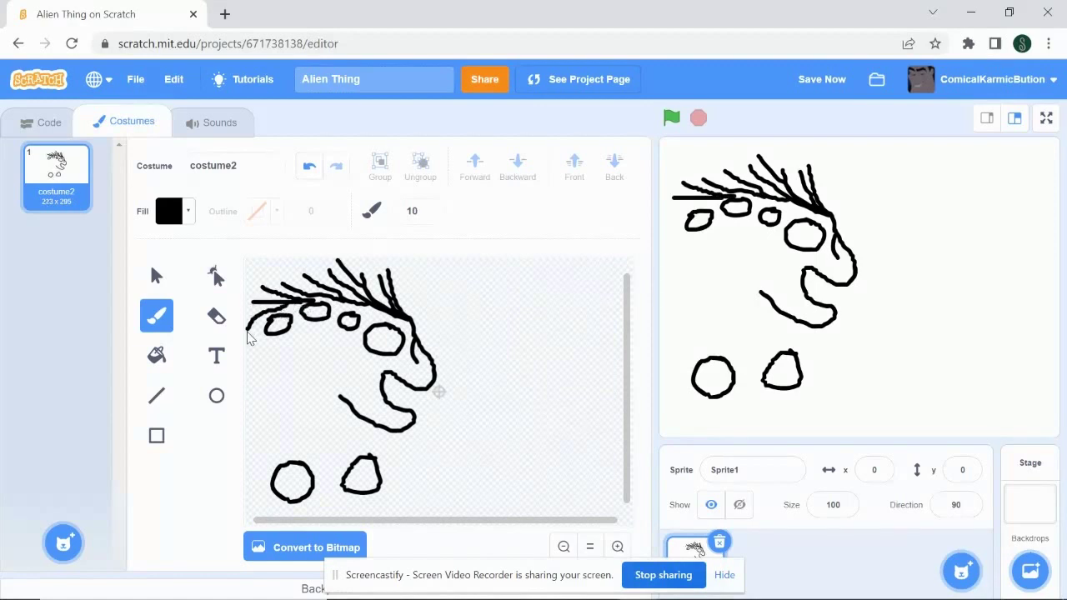
{"action": "left_click", "coordinate": [157, 280]}
{"action": "mouse_move", "coordinate": [257, 447]}
{"action": "left_mouse_down"}
{"action": "mouse_move", "coordinate": [392, 510]}
{"action": "mouse_move", "coordinate": [570, 336]}
{"action": "left_mouse_up"}
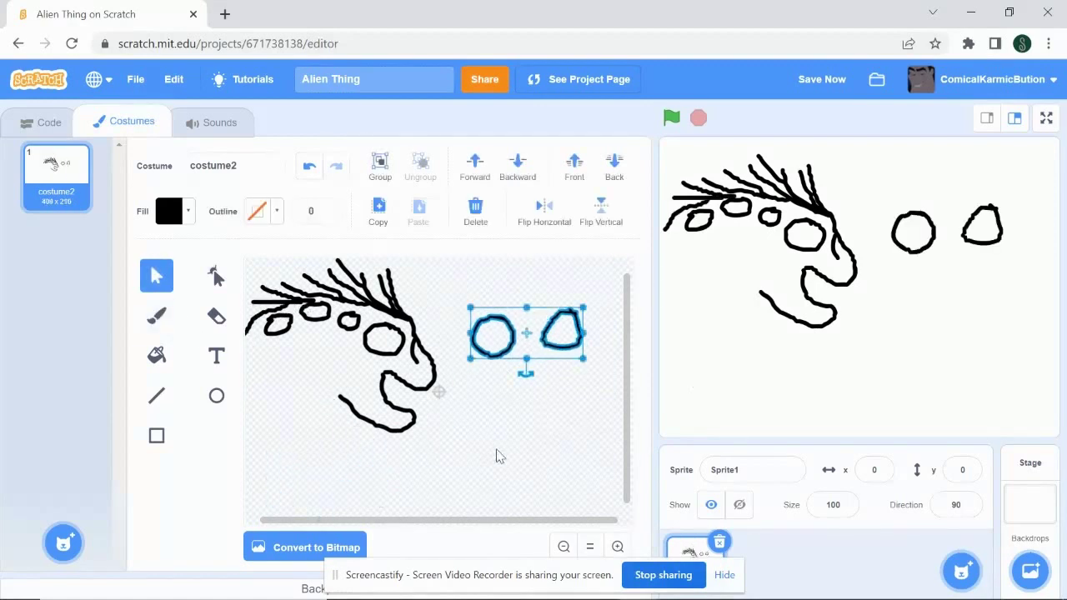
{"action": "left_click", "coordinate": [498, 451]}
- Paint the nostril, a clawed arm below the chin, and the rear outline of the head and body
{"action": "left_click", "coordinate": [157, 317]}
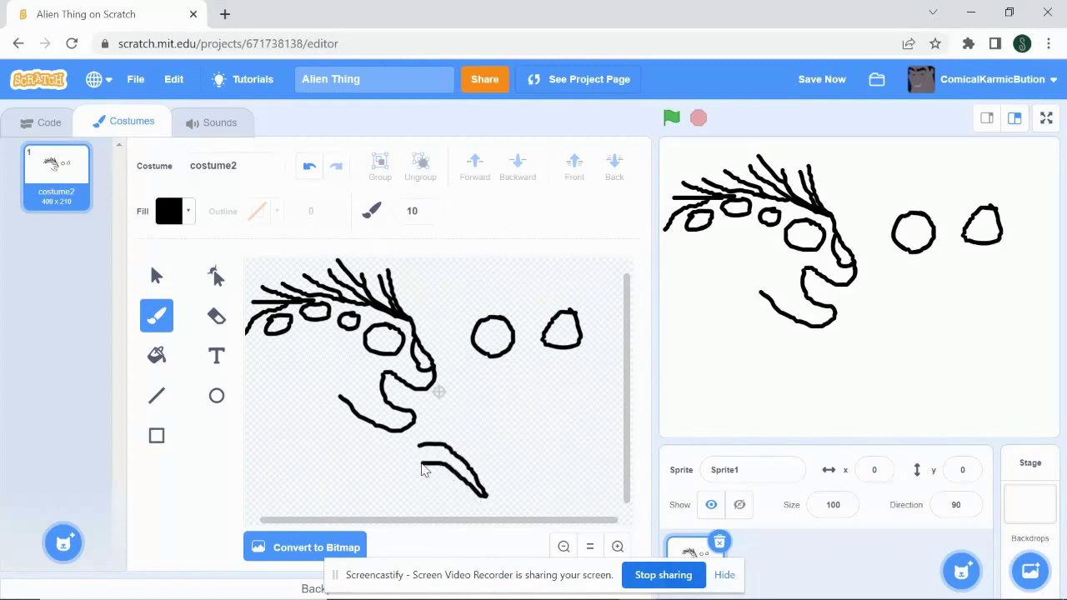
{"action": "left_click_drag", "start_coordinate": [421, 469], "coordinate": [463, 511]}
{"action": "left_click_drag", "start_coordinate": [406, 475], "coordinate": [455, 505]}
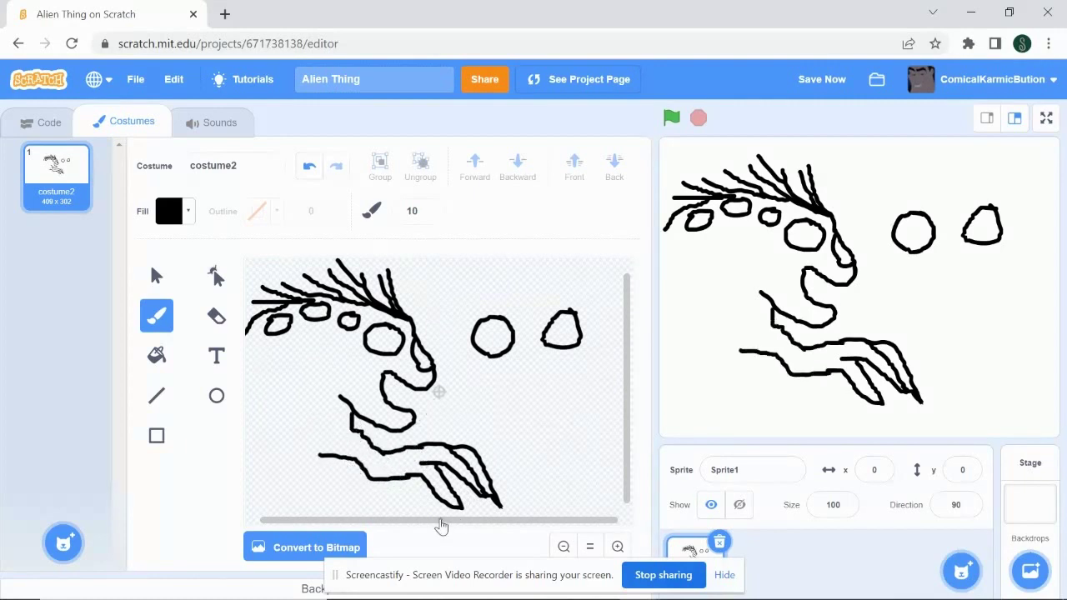
{"action": "left_click_drag", "start_coordinate": [440, 520], "coordinate": [430, 520]}
{"action": "left_click", "coordinate": [262, 340]}
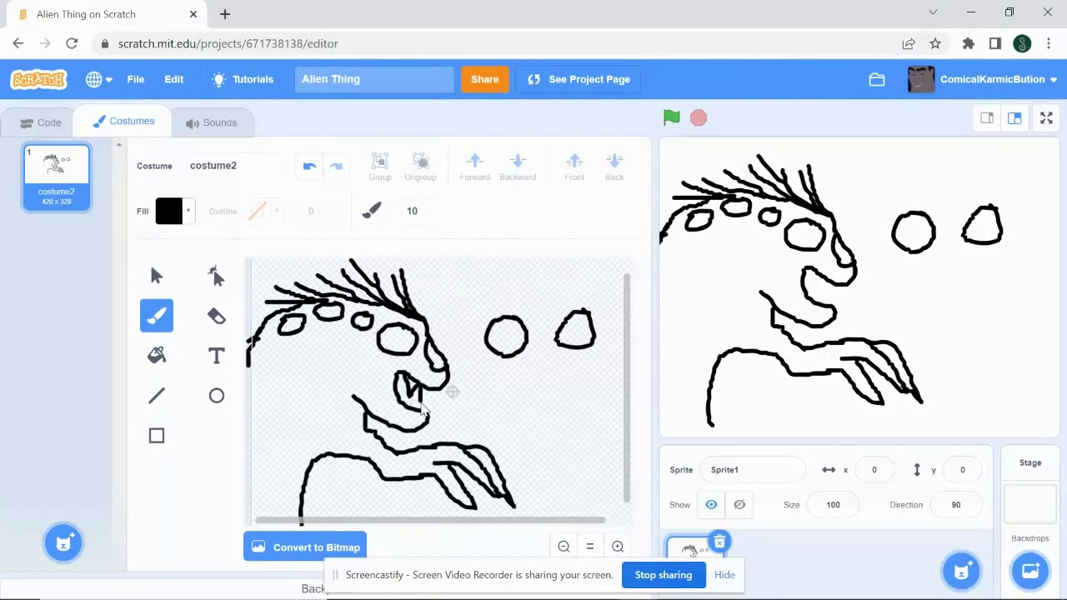
- Replace the zigzag teeth with a single mouth line and paint a second clawed hand reaching out from the face
{"action": "left_click", "coordinate": [308, 167]}
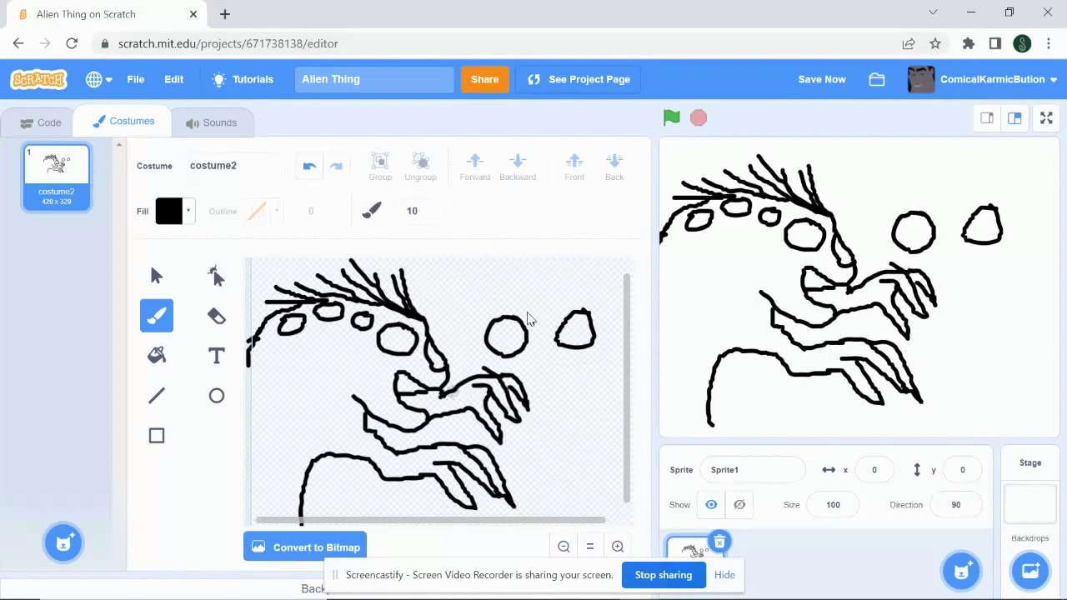
{"action": "key", "text": "ctrl+z"}
{"action": "key", "text": "ctrl+z"}
{"action": "key", "text": "ctrl+z"}
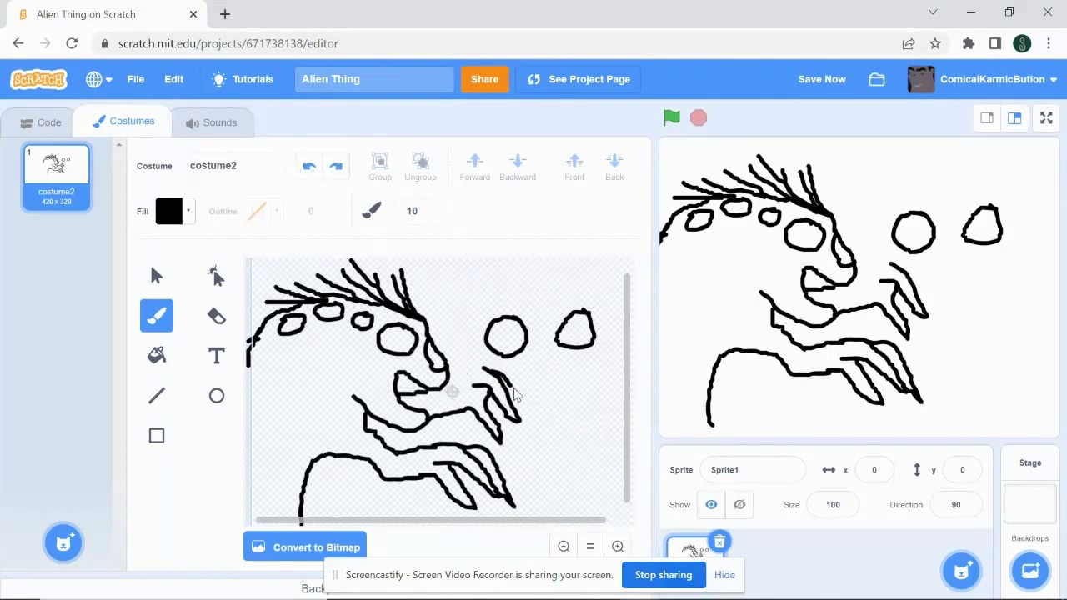
{"action": "left_click_drag", "start_coordinate": [514, 389], "coordinate": [523, 426]}
{"action": "key", "text": "ctrl+z"}
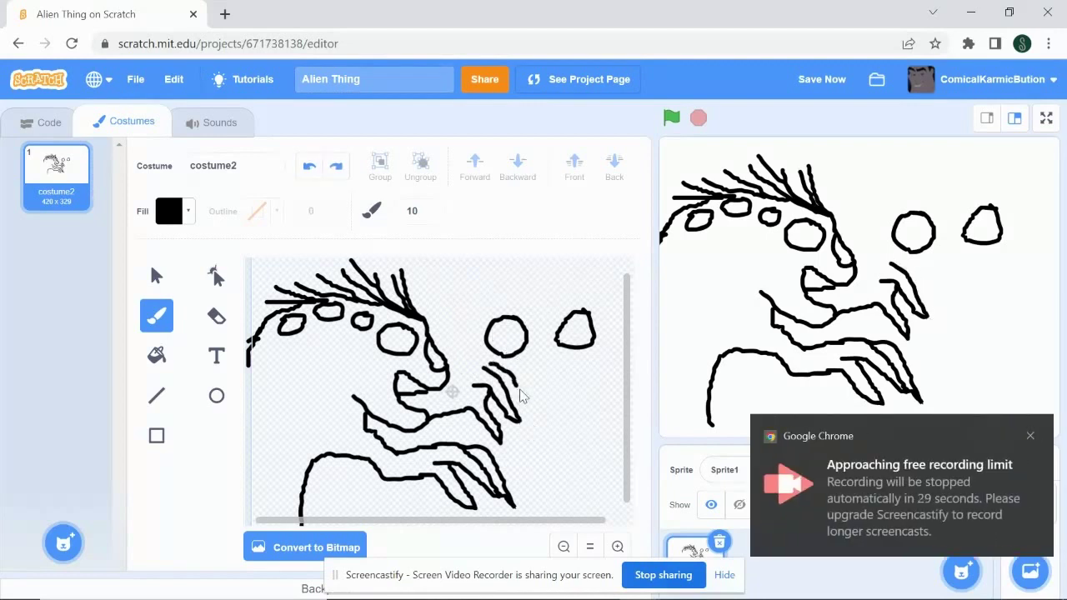
{"action": "left_click_drag", "start_coordinate": [500, 367], "coordinate": [525, 422]}
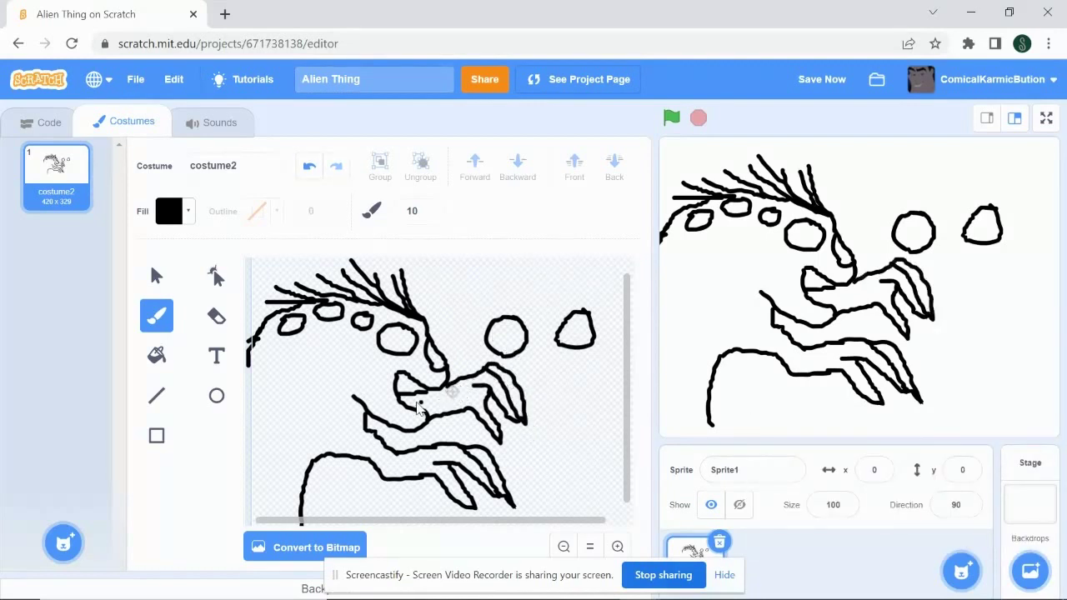
- Erase the outer finger of the upper hand with the 40-size eraser and repaint it with the brush
{"action": "left_click", "coordinate": [220, 313]}
{"action": "left_click_drag", "start_coordinate": [492, 371], "coordinate": [494, 399]}
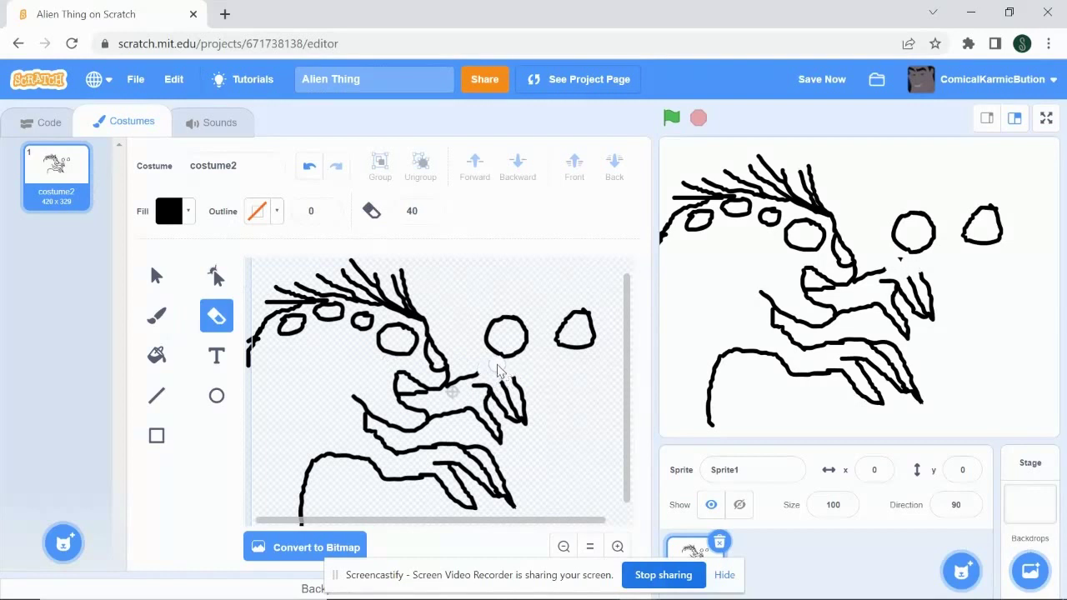
{"action": "key", "text": "ctrl+z"}
{"action": "key", "text": "b"}
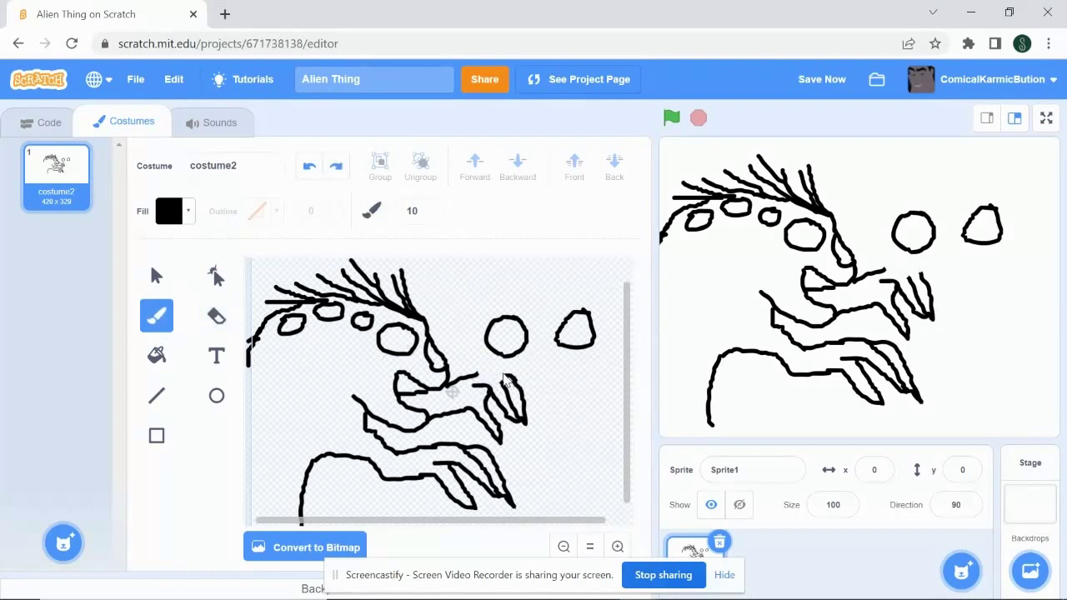
{"action": "key", "text": "ctrl+shift+z"}
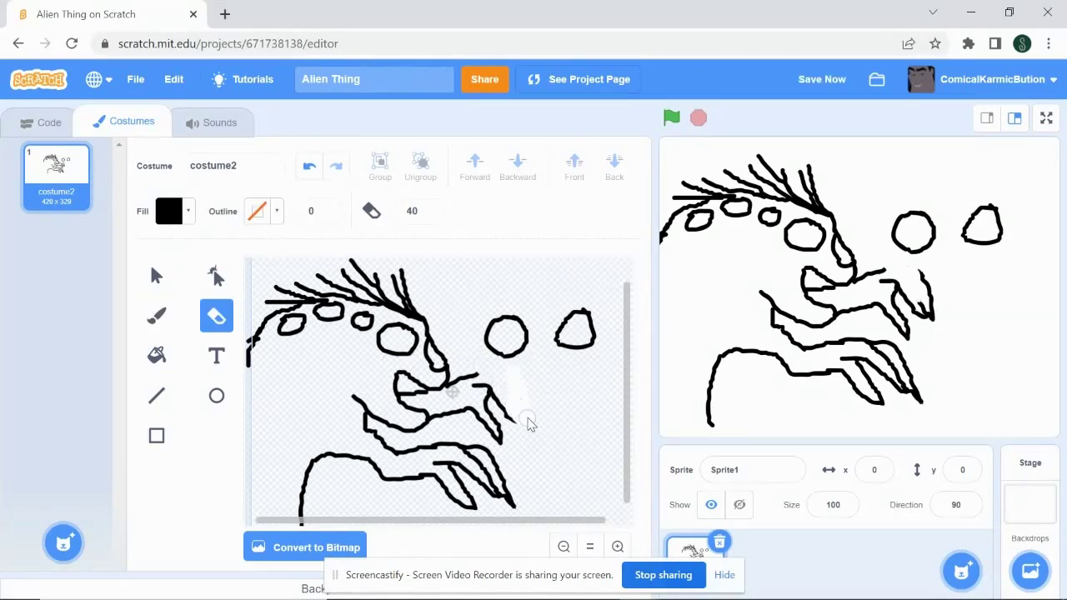
{"action": "key", "text": "b"}
{"action": "left_click", "coordinate": [617, 547]}
{"action": "mouse_move", "coordinate": [447, 519]}
{"action": "left_mouse_down"}
{"action": "mouse_move", "coordinate": [496, 475]}
{"action": "mouse_move", "coordinate": [436, 333]}
{"action": "mouse_move", "coordinate": [547, 503]}
{"action": "left_mouse_up"}
{"action": "left_click", "coordinate": [564, 547]}
{"action": "left_click", "coordinate": [564, 547]}
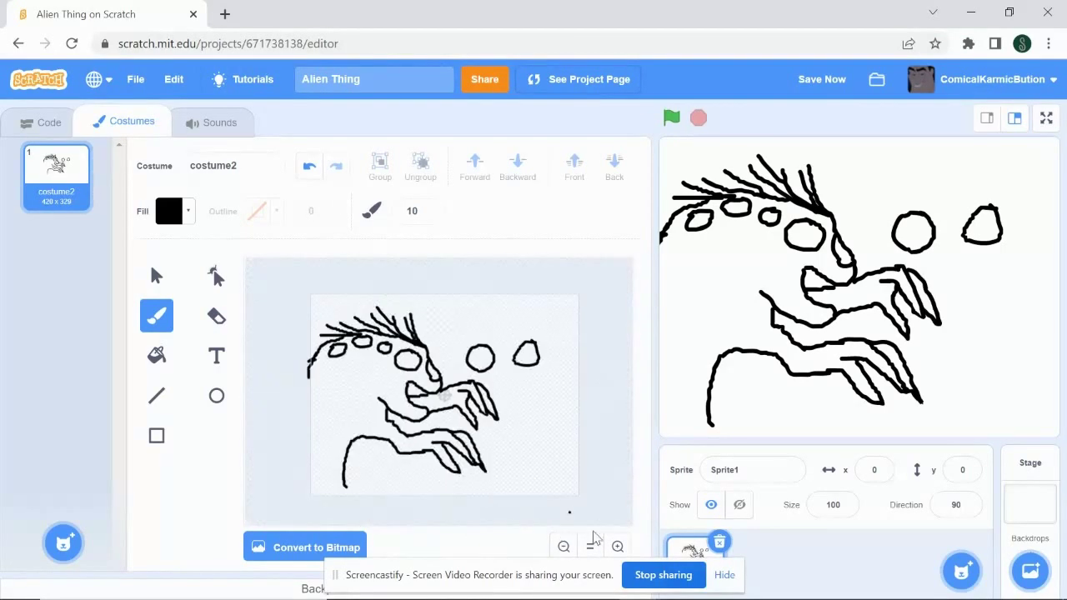
- Move the large circle and the rounded triangle onto the alien's body behind the mouth
{"action": "left_click", "coordinate": [617, 547]}
{"action": "key", "text": "v"}
{"action": "left_click_drag", "start_coordinate": [486, 362], "coordinate": [269, 401]}
{"action": "left_click_drag", "start_coordinate": [567, 341], "coordinate": [268, 459]}
{"action": "left_click", "coordinate": [343, 429]}
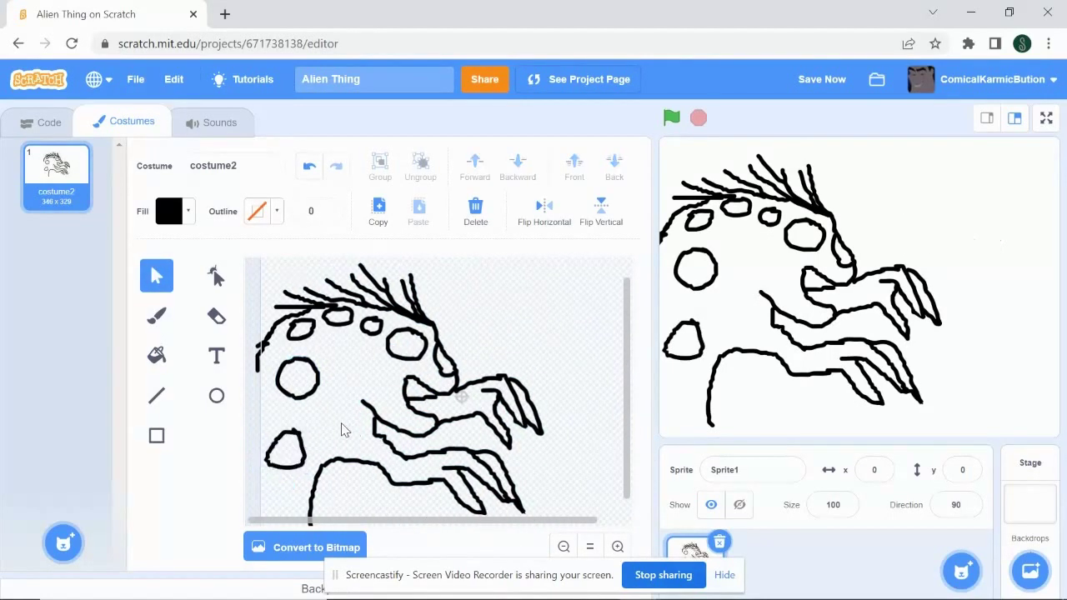
- Copy the small oval next to the eye and place the copy on the body beside the rounded triangle
{"action": "left_click", "coordinate": [349, 325]}
{"action": "left_click", "coordinate": [371, 332]}
{"action": "left_click", "coordinate": [373, 334]}
{"action": "left_click", "coordinate": [380, 213]}
{"action": "left_click", "coordinate": [403, 218]}
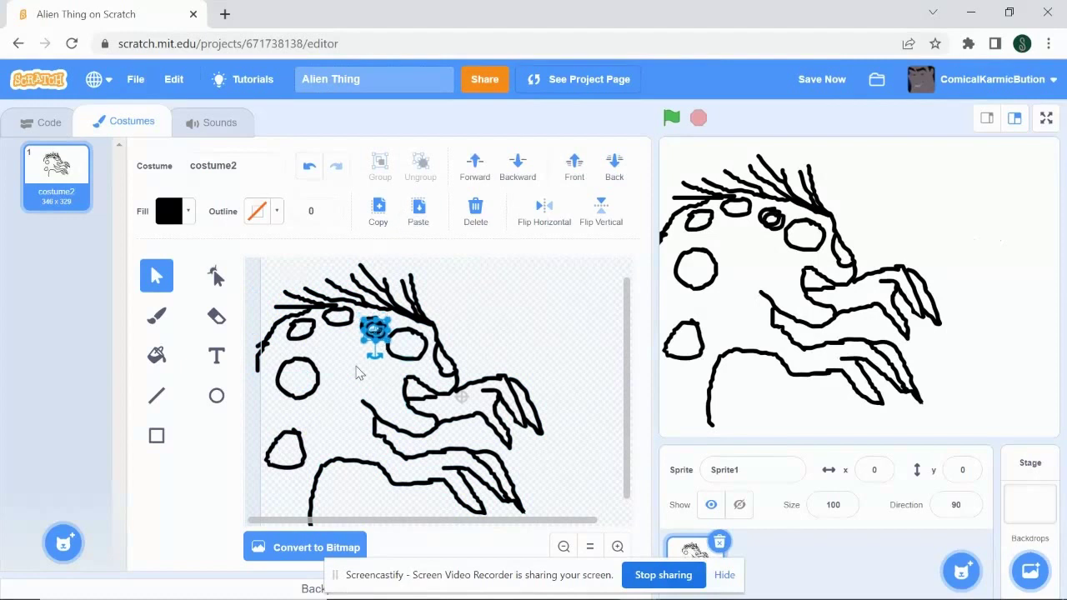
{"action": "left_click_drag", "start_coordinate": [367, 337], "coordinate": [331, 424]}
{"action": "left_click", "coordinate": [487, 345]}
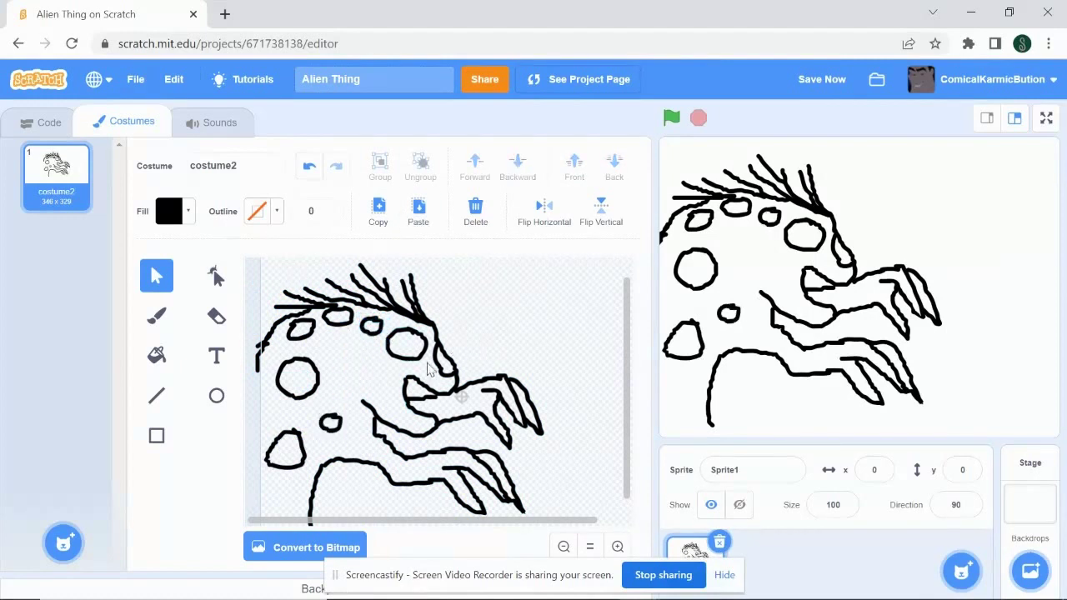
- Set the fill colour to black with brightness 0 and fill all the body spots, the eye and the nostril
{"action": "left_click", "coordinate": [190, 217]}
{"action": "left_click", "coordinate": [210, 405]}
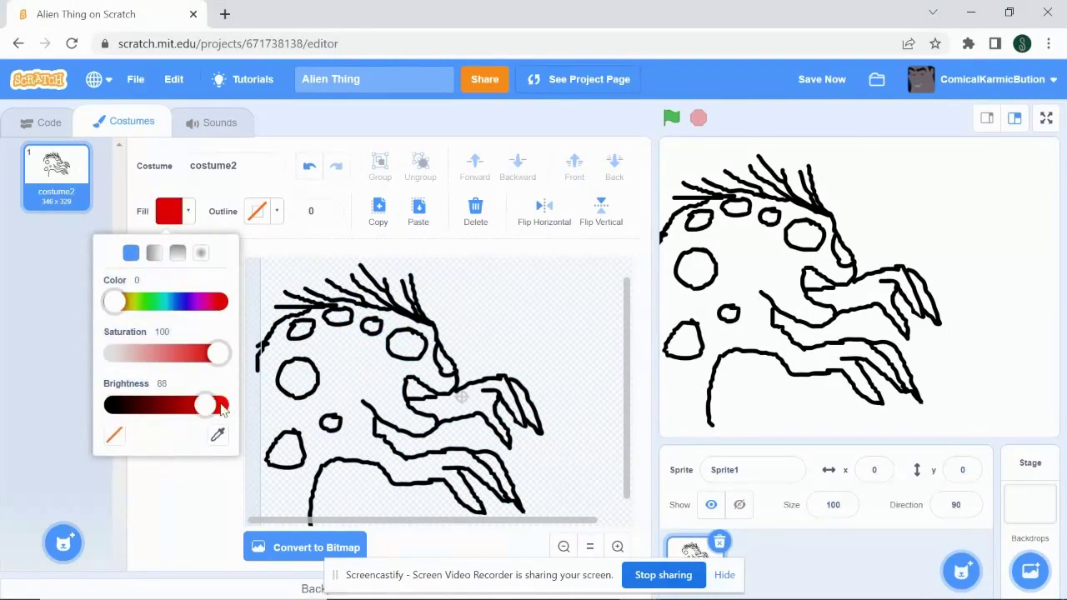
{"action": "left_click_drag", "start_coordinate": [222, 409], "coordinate": [112, 406]}
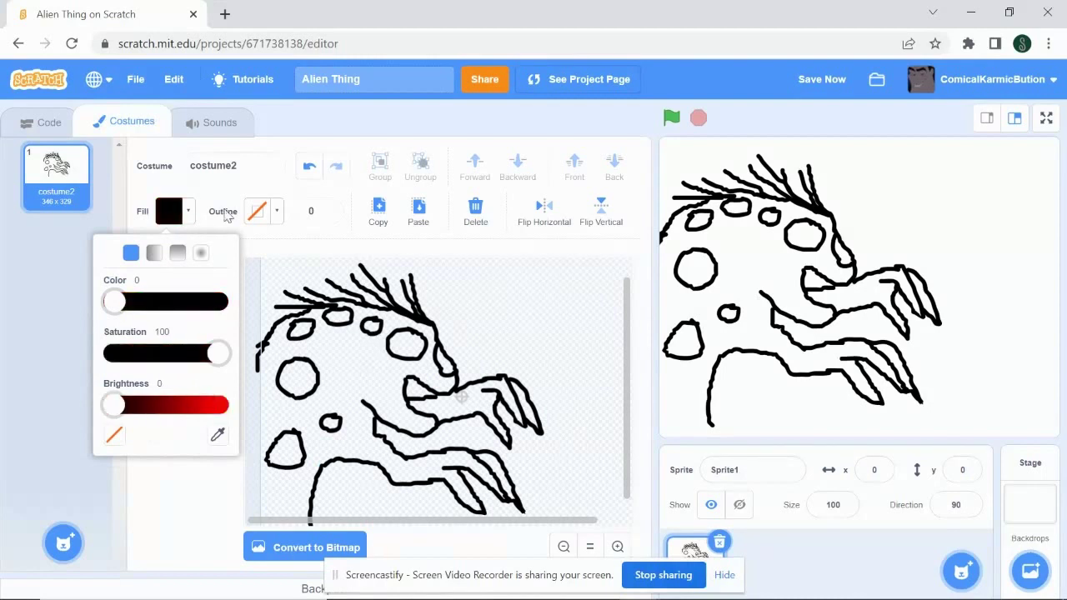
{"action": "left_click", "coordinate": [157, 355]}
{"action": "left_click", "coordinate": [297, 380]}
{"action": "left_click", "coordinate": [301, 332]}
{"action": "left_click", "coordinate": [337, 318]}
{"action": "left_click", "coordinate": [371, 325]}
{"action": "left_click", "coordinate": [406, 343]}
{"action": "left_click", "coordinate": [446, 364]}
{"action": "left_click", "coordinate": [330, 423]}
{"action": "left_click", "coordinate": [285, 451]}
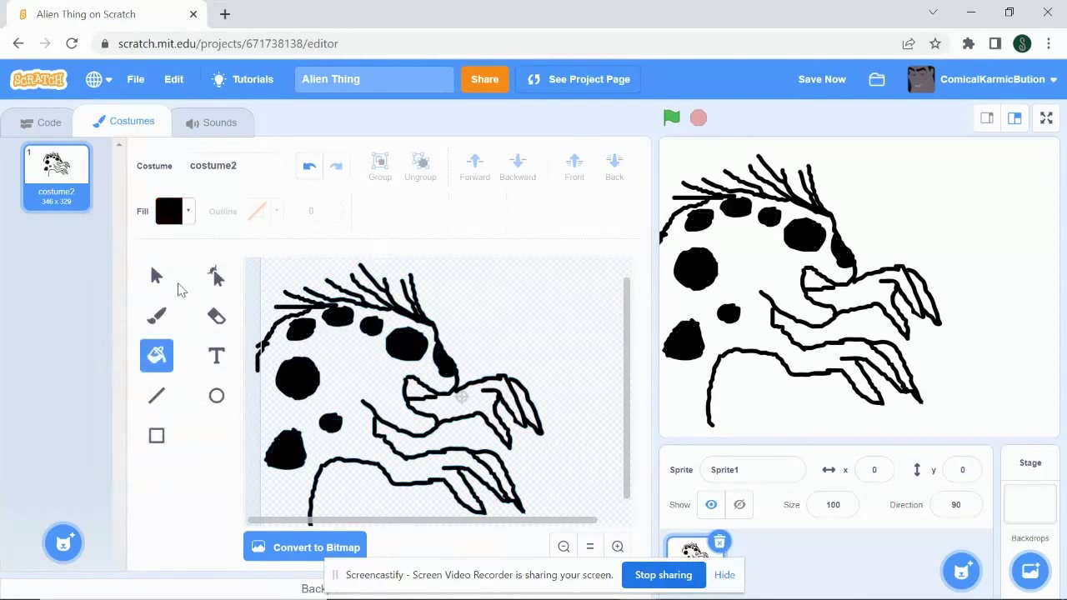
- Change the fill colour to a strong orange and try to fill the alien's body with it
{"action": "left_click", "coordinate": [190, 211]}
{"action": "left_click", "coordinate": [216, 405]}
{"action": "left_click", "coordinate": [180, 354]}
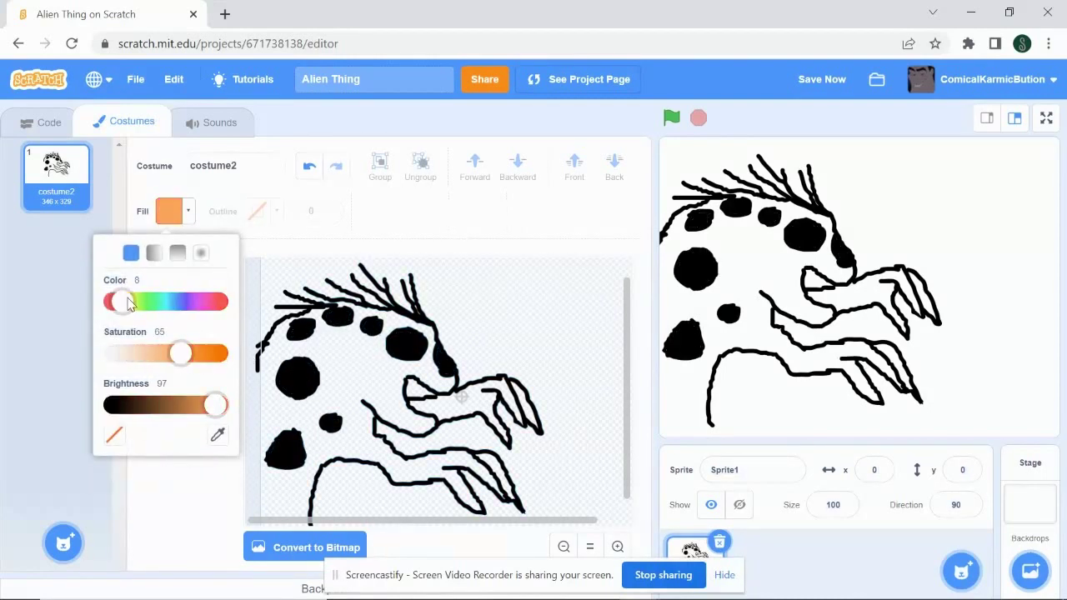
{"action": "left_click", "coordinate": [121, 302]}
{"action": "left_click_drag", "start_coordinate": [122, 311], "coordinate": [121, 309]}
{"action": "left_click", "coordinate": [200, 354]}
{"action": "left_click", "coordinate": [355, 374]}
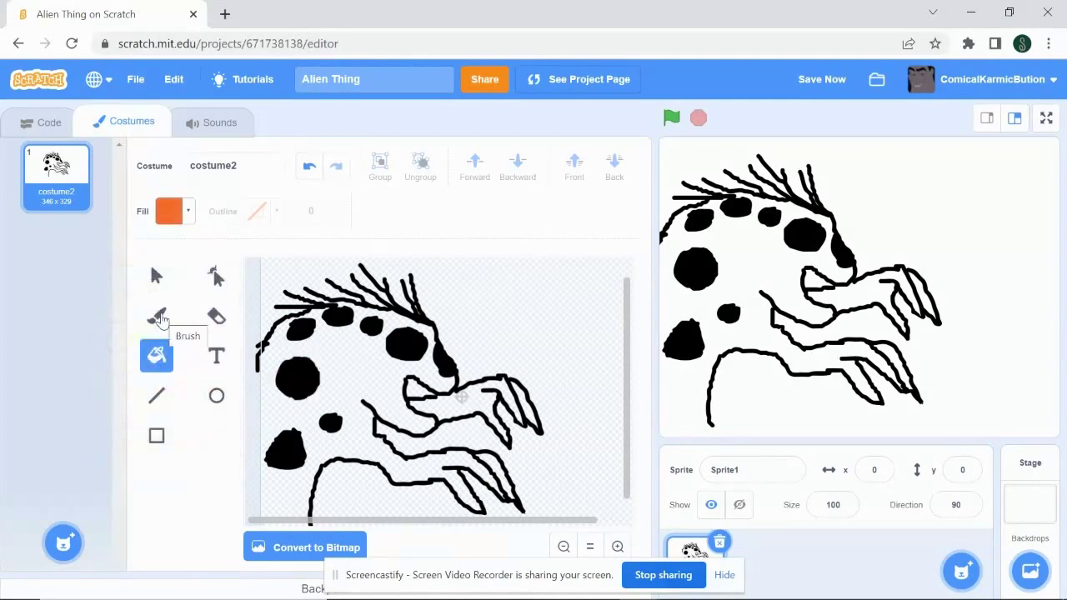
- Draw an orange rectangle, stretch it over the whole alien and send it behind the line art
{"action": "left_click", "coordinate": [160, 429]}
{"action": "left_click_drag", "start_coordinate": [439, 272], "coordinate": [641, 550]}
{"action": "left_click_drag", "start_coordinate": [550, 424], "coordinate": [349, 418]}
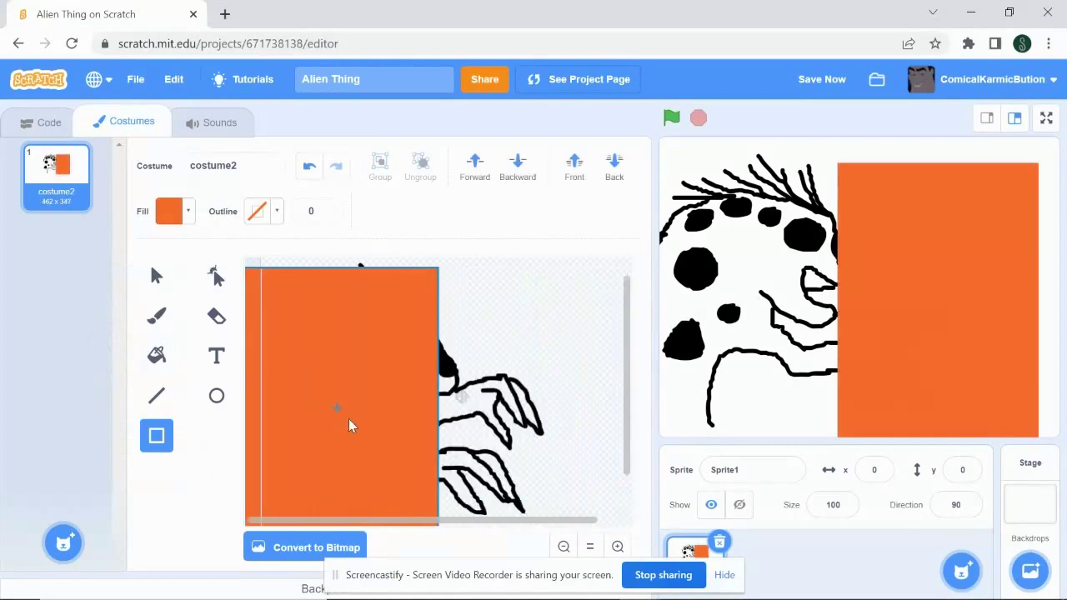
{"action": "left_click_drag", "start_coordinate": [442, 407], "coordinate": [577, 405]}
{"action": "left_click", "coordinate": [614, 167]}
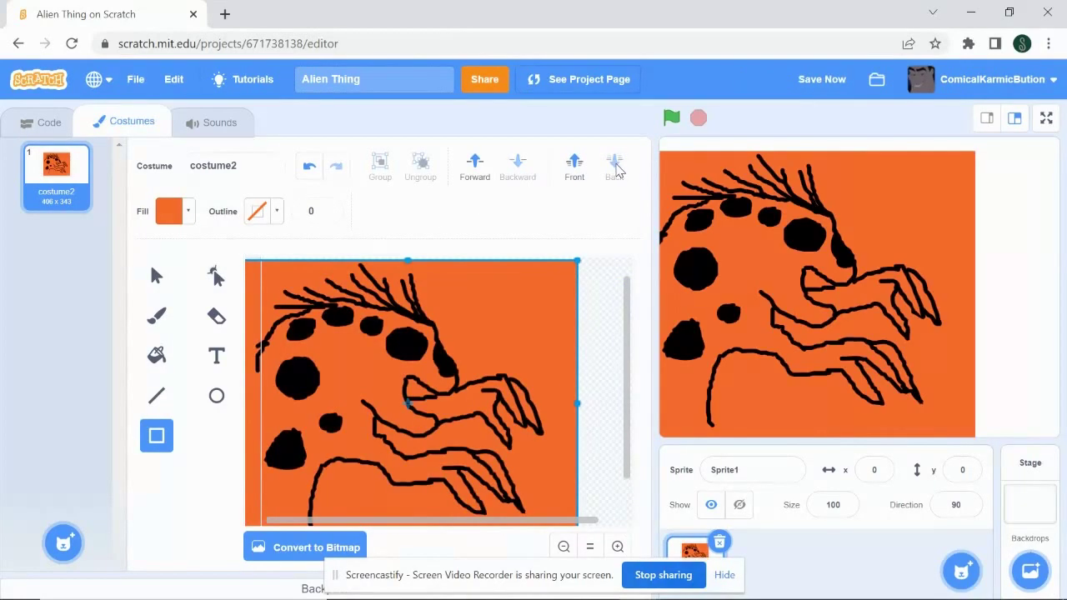
- Erase the orange inside the alien's open mouth
{"action": "left_click", "coordinate": [216, 316]}
{"action": "left_click", "coordinate": [618, 547]}
{"action": "left_click", "coordinate": [617, 547]}
{"action": "left_click", "coordinate": [618, 546]}
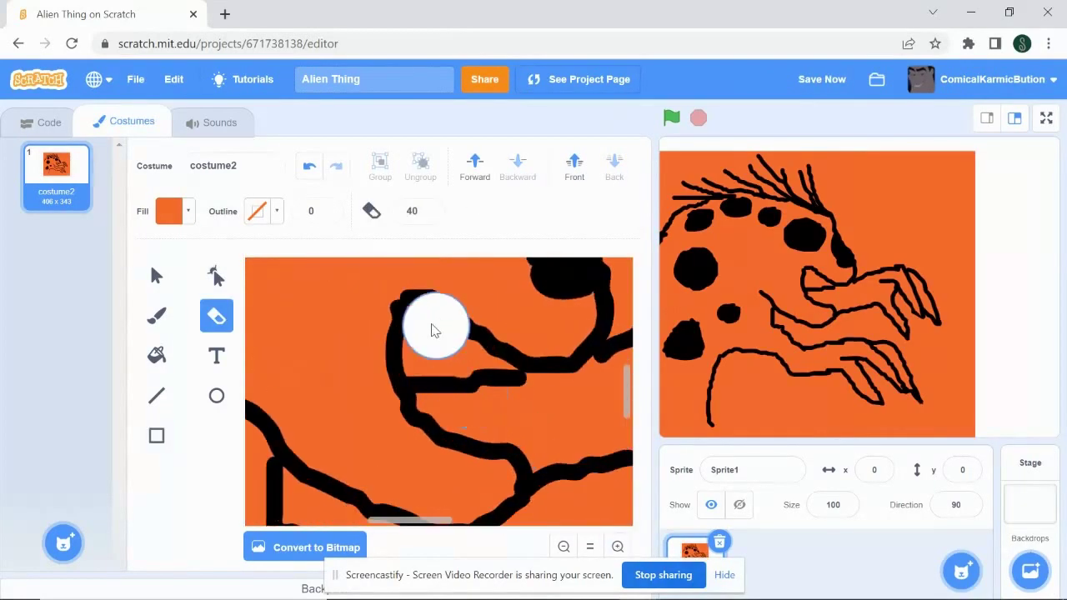
{"action": "left_click", "coordinate": [157, 275]}
{"action": "left_click", "coordinate": [217, 316]}
{"action": "mouse_move", "coordinate": [416, 315]}
{"action": "left_mouse_down"}
{"action": "mouse_move", "coordinate": [429, 354]}
{"action": "mouse_move", "coordinate": [507, 368]}
{"action": "left_mouse_up"}
- Erase the orange just outside the nose and forehead outline with the eraser size at 20
{"action": "left_click_drag", "start_coordinate": [426, 520], "coordinate": [462, 521]}
{"action": "scroll", "coordinate": [460, 446], "scroll_direction": "up", "scroll_amount": 2}
{"action": "left_click_drag", "start_coordinate": [450, 451], "coordinate": [448, 401]}
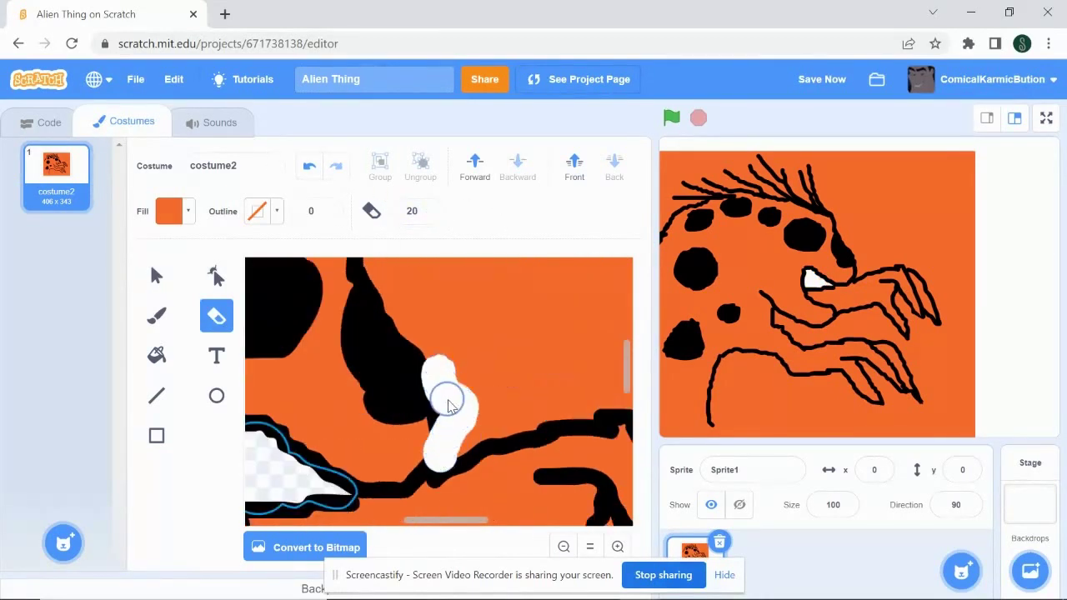
{"action": "scroll", "coordinate": [447, 404], "scroll_direction": "up", "scroll_amount": 2}
{"action": "mouse_move", "coordinate": [448, 495]}
{"action": "left_mouse_down"}
{"action": "mouse_move", "coordinate": [409, 456]}
{"action": "mouse_move", "coordinate": [370, 356]}
{"action": "left_mouse_up"}
{"action": "scroll", "coordinate": [375, 392], "scroll_direction": "up", "scroll_amount": 2}
{"action": "left_click_drag", "start_coordinate": [369, 469], "coordinate": [271, 392]}
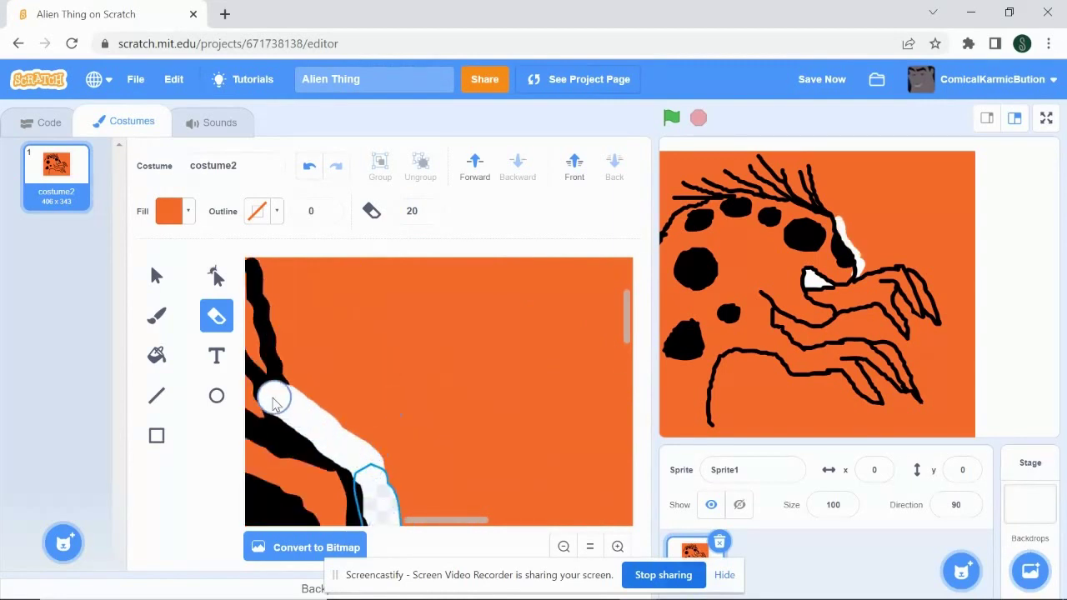
- Erase the orange between the hair spikes and along the top and back of the head outline
{"action": "scroll", "coordinate": [425, 504], "scroll_direction": "left", "scroll_amount": 5}
{"action": "left_click_drag", "start_coordinate": [500, 397], "coordinate": [309, 364]}
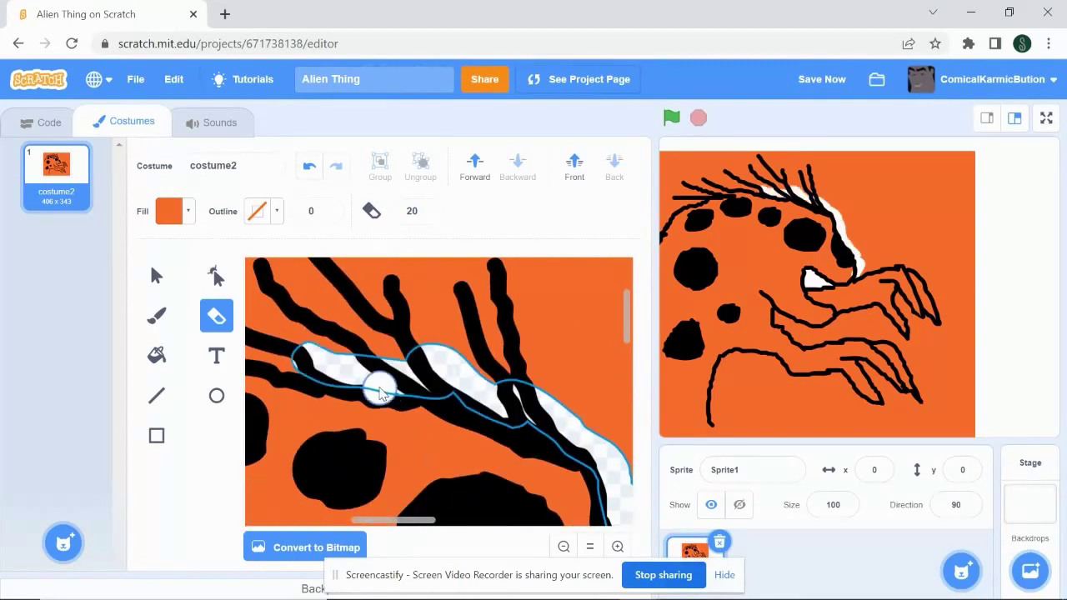
{"action": "left_click_drag", "start_coordinate": [433, 517], "coordinate": [379, 518]}
{"action": "mouse_move", "coordinate": [561, 361]}
{"action": "left_mouse_down"}
{"action": "mouse_move", "coordinate": [463, 339]}
{"action": "mouse_move", "coordinate": [293, 407]}
{"action": "mouse_move", "coordinate": [335, 390]}
{"action": "left_mouse_up"}
{"action": "left_click_drag", "start_coordinate": [350, 521], "coordinate": [303, 527]}
{"action": "scroll", "coordinate": [466, 375], "scroll_direction": "down", "scroll_amount": 2}
{"action": "left_click_drag", "start_coordinate": [505, 281], "coordinate": [397, 334]}
{"action": "left_click_drag", "start_coordinate": [408, 325], "coordinate": [369, 382]}
- Erase the orange along the inner side of the lower arm's rear line, up from the rectangle's bottom edge to the elbow
{"action": "scroll", "coordinate": [404, 354], "scroll_direction": "down", "scroll_amount": 8}
{"action": "left_click_drag", "start_coordinate": [309, 519], "coordinate": [345, 519]}
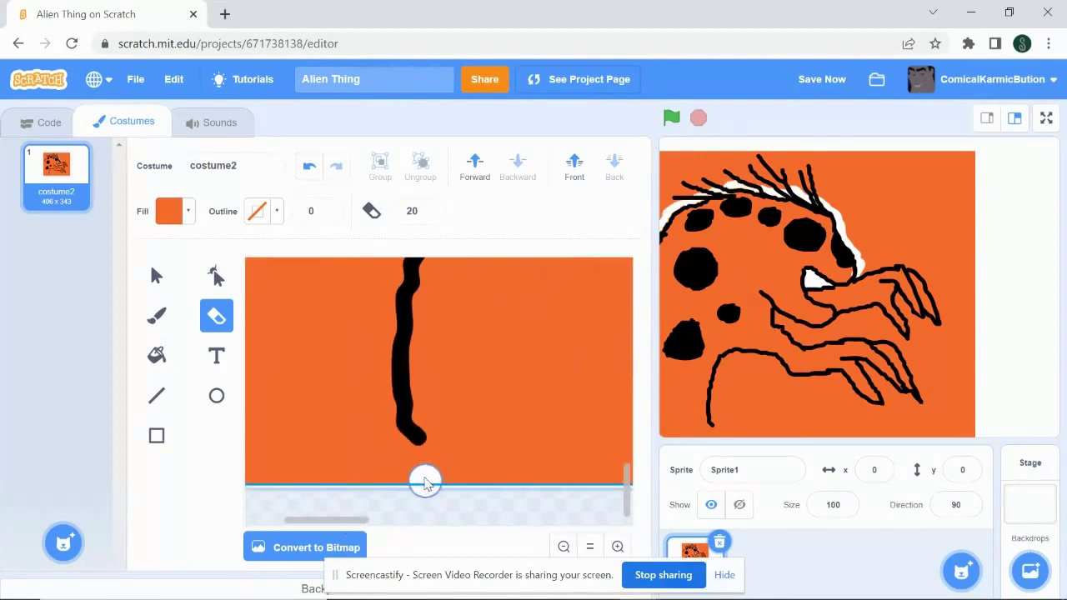
{"action": "left_click_drag", "start_coordinate": [425, 481], "coordinate": [411, 364]}
{"action": "left_click", "coordinate": [309, 166]}
{"action": "mouse_move", "coordinate": [433, 482]}
{"action": "left_mouse_down"}
{"action": "mouse_move", "coordinate": [438, 463]}
{"action": "mouse_move", "coordinate": [415, 381]}
{"action": "left_mouse_up"}
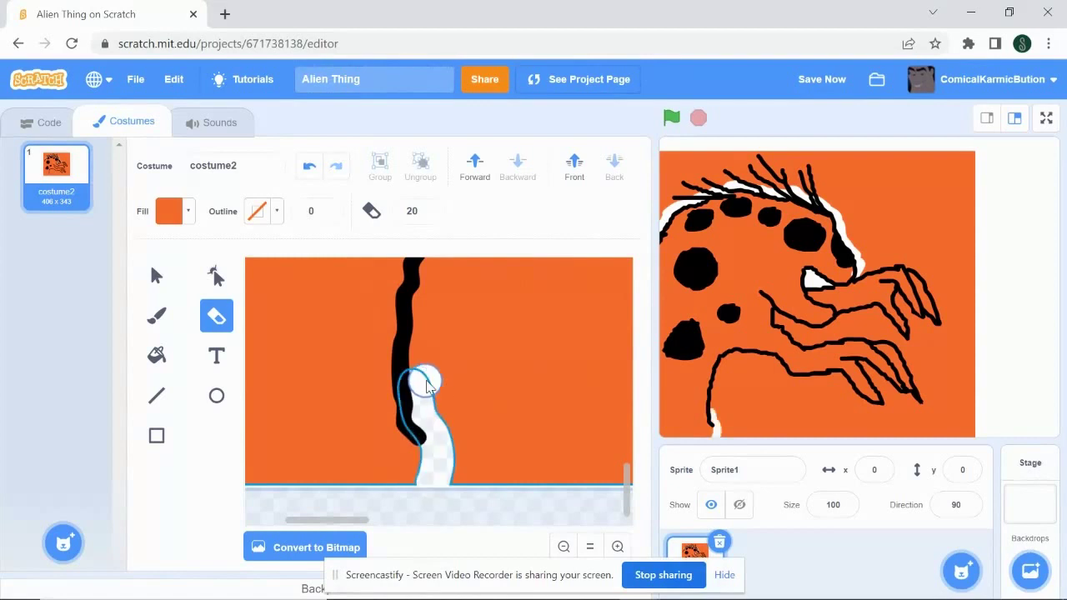
{"action": "scroll", "coordinate": [426, 381], "scroll_direction": "up", "scroll_amount": 2}
{"action": "left_click_drag", "start_coordinate": [415, 509], "coordinate": [443, 376]}
{"action": "scroll", "coordinate": [450, 392], "scroll_direction": "up", "scroll_amount": 2}
{"action": "mouse_move", "coordinate": [442, 489]}
{"action": "left_mouse_down"}
{"action": "mouse_move", "coordinate": [463, 436]}
{"action": "mouse_move", "coordinate": [500, 405]}
{"action": "mouse_move", "coordinate": [593, 416]}
{"action": "left_mouse_up"}
- Erase the orange along the underside of the lower arm, from the elbow to the first claw
{"action": "scroll", "coordinate": [330, 530], "scroll_direction": "right", "scroll_amount": 3}
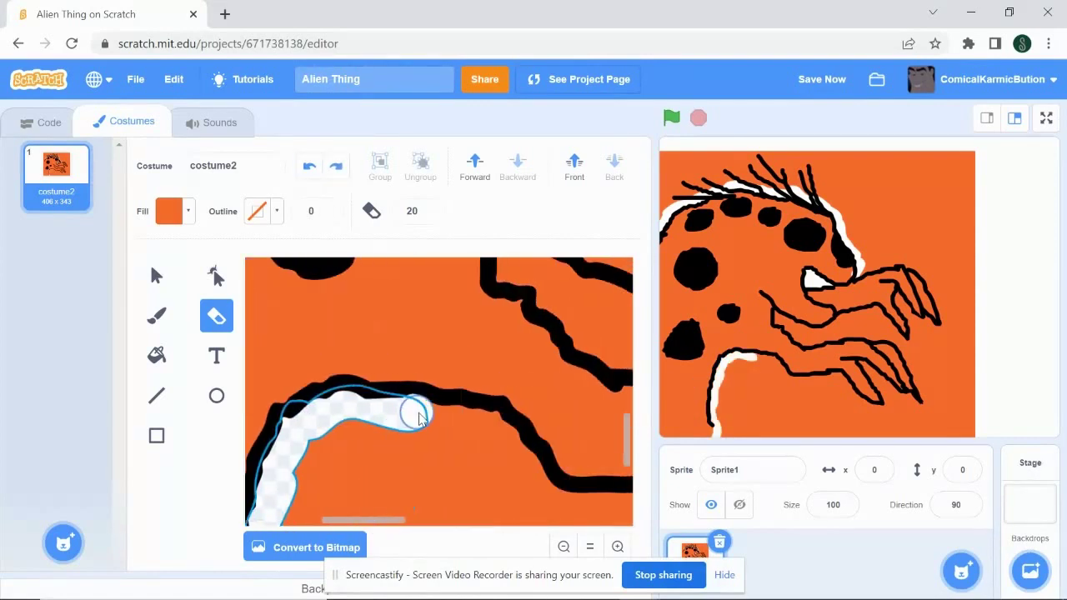
{"action": "mouse_move", "coordinate": [409, 417]}
{"action": "left_mouse_down"}
{"action": "mouse_move", "coordinate": [512, 440]}
{"action": "mouse_move", "coordinate": [562, 504]}
{"action": "left_mouse_up"}
{"action": "left_click_drag", "start_coordinate": [379, 522], "coordinate": [413, 523]}
{"action": "mouse_move", "coordinate": [409, 505]}
{"action": "left_mouse_down"}
{"action": "mouse_move", "coordinate": [568, 490]}
{"action": "mouse_move", "coordinate": [455, 521]}
{"action": "left_mouse_up"}
{"action": "scroll", "coordinate": [409, 363], "scroll_direction": "down", "scroll_amount": 2}
{"action": "mouse_move", "coordinate": [409, 363]}
{"action": "left_mouse_down"}
{"action": "mouse_move", "coordinate": [492, 423]}
{"action": "mouse_move", "coordinate": [516, 456]}
{"action": "mouse_move", "coordinate": [616, 489]}
{"action": "left_mouse_up"}
- Erase the orange between the lower hand's claws and around their tips
{"action": "left_click_drag", "start_coordinate": [434, 523], "coordinate": [459, 522]}
{"action": "left_click_drag", "start_coordinate": [499, 481], "coordinate": [512, 448]}
{"action": "mouse_move", "coordinate": [407, 309]}
{"action": "left_mouse_down"}
{"action": "mouse_move", "coordinate": [502, 442]}
{"action": "mouse_move", "coordinate": [523, 406]}
{"action": "mouse_move", "coordinate": [554, 454]}
{"action": "left_mouse_up"}
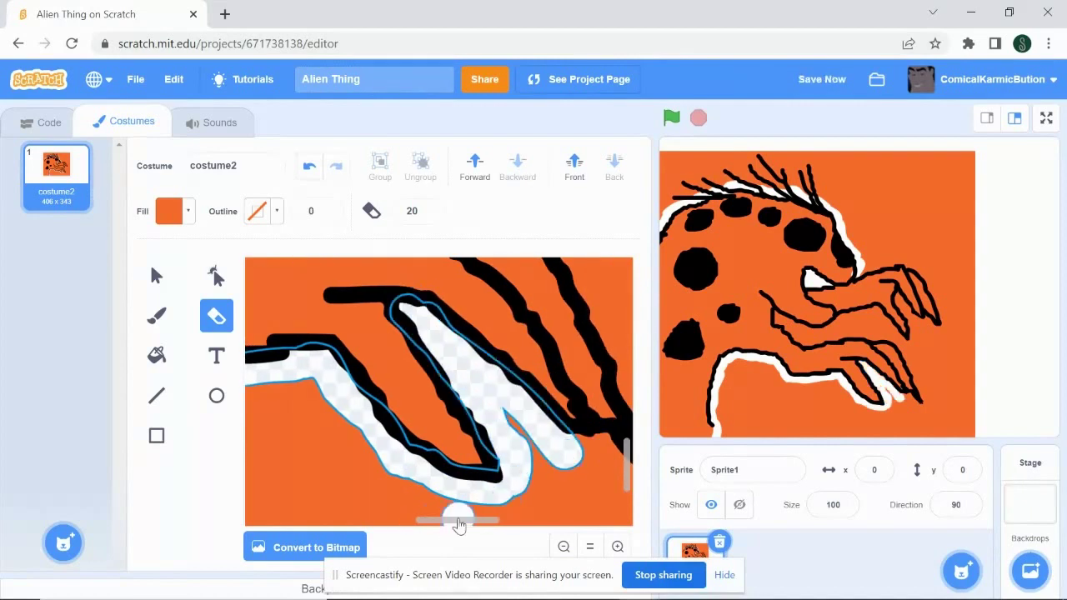
{"action": "scroll", "coordinate": [459, 511], "scroll_direction": "right", "scroll_amount": 3}
{"action": "mouse_move", "coordinate": [454, 450]}
{"action": "left_mouse_down"}
{"action": "mouse_move", "coordinate": [536, 470]}
{"action": "mouse_move", "coordinate": [516, 371]}
{"action": "left_mouse_up"}
- Erase the orange around the lower hand's outer claws and along the top of the lower hand and arm
{"action": "scroll", "coordinate": [522, 396], "scroll_direction": "up", "scroll_amount": 2}
{"action": "left_click_drag", "start_coordinate": [511, 477], "coordinate": [447, 362]}
{"action": "scroll", "coordinate": [442, 375], "scroll_direction": "up", "scroll_amount": 2}
{"action": "left_click_drag", "start_coordinate": [426, 419], "coordinate": [464, 474]}
{"action": "left_click_drag", "start_coordinate": [448, 483], "coordinate": [311, 451]}
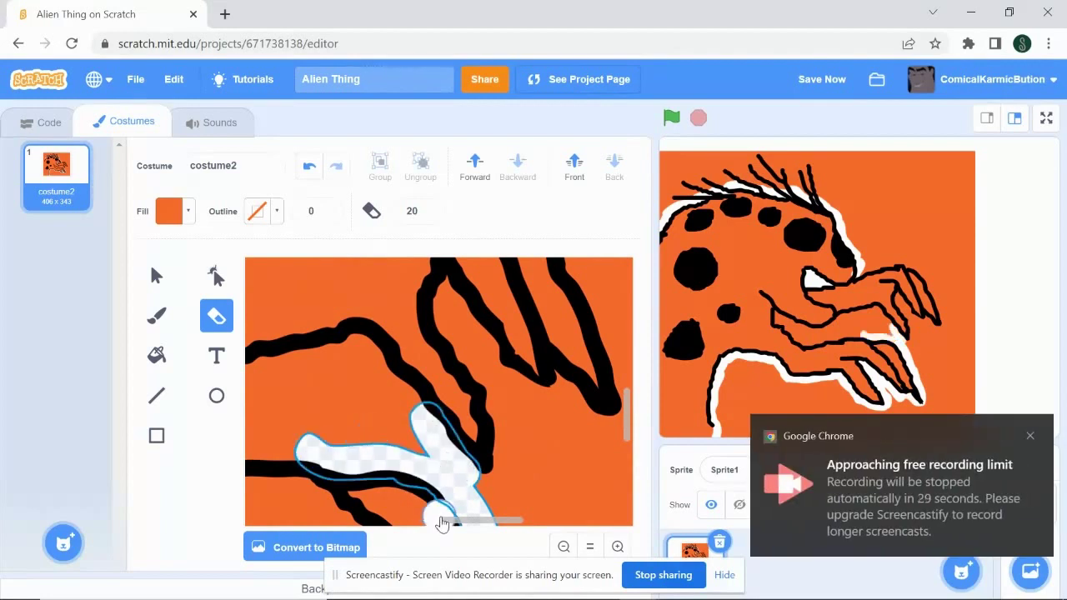
{"action": "left_click_drag", "start_coordinate": [443, 521], "coordinate": [399, 521]}
{"action": "left_click_drag", "start_coordinate": [501, 451], "coordinate": [276, 490]}
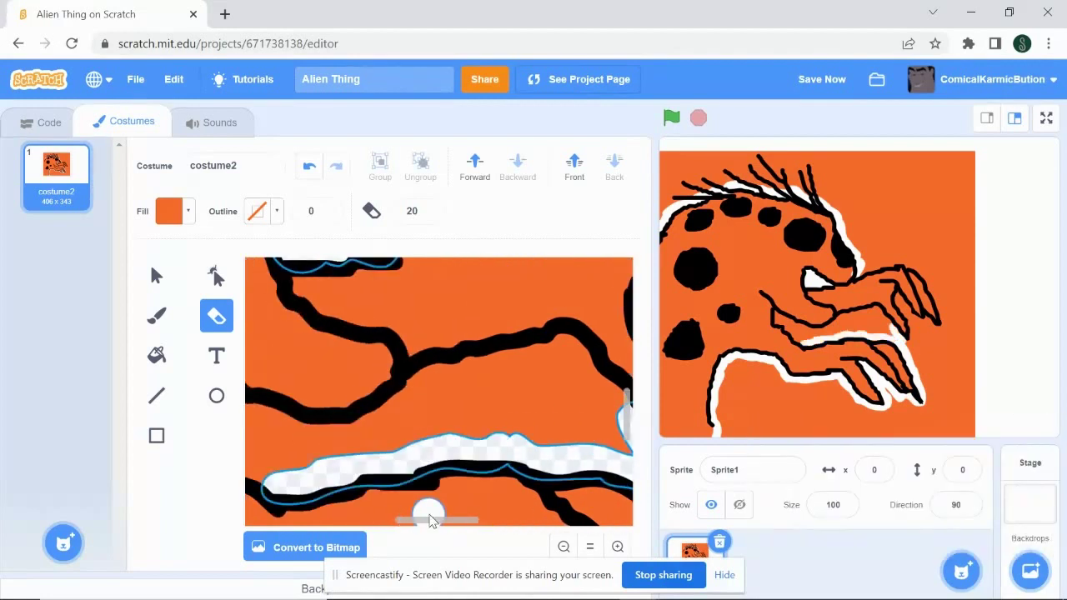
- Erase the orange inside the elbow and along the upper arm's underside to the upper hand's first claws
{"action": "left_click_drag", "start_coordinate": [448, 521], "coordinate": [416, 521]}
{"action": "mouse_move", "coordinate": [415, 480]}
{"action": "left_mouse_down"}
{"action": "mouse_move", "coordinate": [317, 393]}
{"action": "mouse_move", "coordinate": [310, 358]}
{"action": "mouse_move", "coordinate": [371, 409]}
{"action": "mouse_move", "coordinate": [561, 393]}
{"action": "mouse_move", "coordinate": [635, 370]}
{"action": "left_mouse_up"}
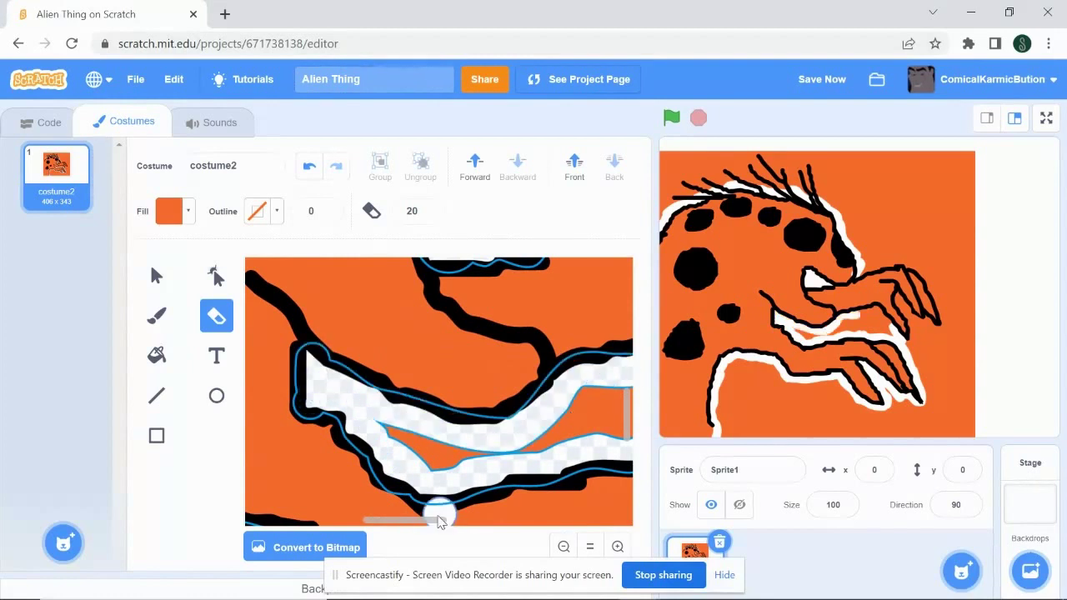
{"action": "left_click_drag", "start_coordinate": [440, 518], "coordinate": [476, 518]}
{"action": "mouse_move", "coordinate": [486, 368]}
{"action": "left_mouse_down"}
{"action": "mouse_move", "coordinate": [604, 400]}
{"action": "mouse_move", "coordinate": [637, 461]}
{"action": "left_mouse_up"}
{"action": "left_click_drag", "start_coordinate": [471, 520], "coordinate": [506, 520]}
{"action": "mouse_move", "coordinate": [518, 475]}
{"action": "left_mouse_down"}
{"action": "mouse_move", "coordinate": [512, 382]}
{"action": "mouse_move", "coordinate": [474, 302]}
{"action": "mouse_move", "coordinate": [526, 369]}
{"action": "mouse_move", "coordinate": [603, 404]}
{"action": "left_mouse_up"}
- Erase the orange around the upper hand's claw tips and along the top of the upper arm to the face
{"action": "left_click_drag", "start_coordinate": [486, 523], "coordinate": [519, 522]}
{"action": "mouse_move", "coordinate": [481, 439]}
{"action": "left_mouse_down"}
{"action": "mouse_move", "coordinate": [500, 388]}
{"action": "mouse_move", "coordinate": [487, 343]}
{"action": "left_mouse_up"}
{"action": "scroll", "coordinate": [489, 353], "scroll_direction": "up", "scroll_amount": 2}
{"action": "scroll", "coordinate": [489, 353], "scroll_direction": "down", "scroll_amount": 1}
{"action": "mouse_move", "coordinate": [395, 310]}
{"action": "left_mouse_down"}
{"action": "mouse_move", "coordinate": [481, 443]}
{"action": "mouse_move", "coordinate": [441, 409]}
{"action": "mouse_move", "coordinate": [390, 413]}
{"action": "mouse_move", "coordinate": [277, 451]}
{"action": "left_mouse_up"}
{"action": "scroll", "coordinate": [419, 401], "scroll_direction": "up", "scroll_amount": 3}
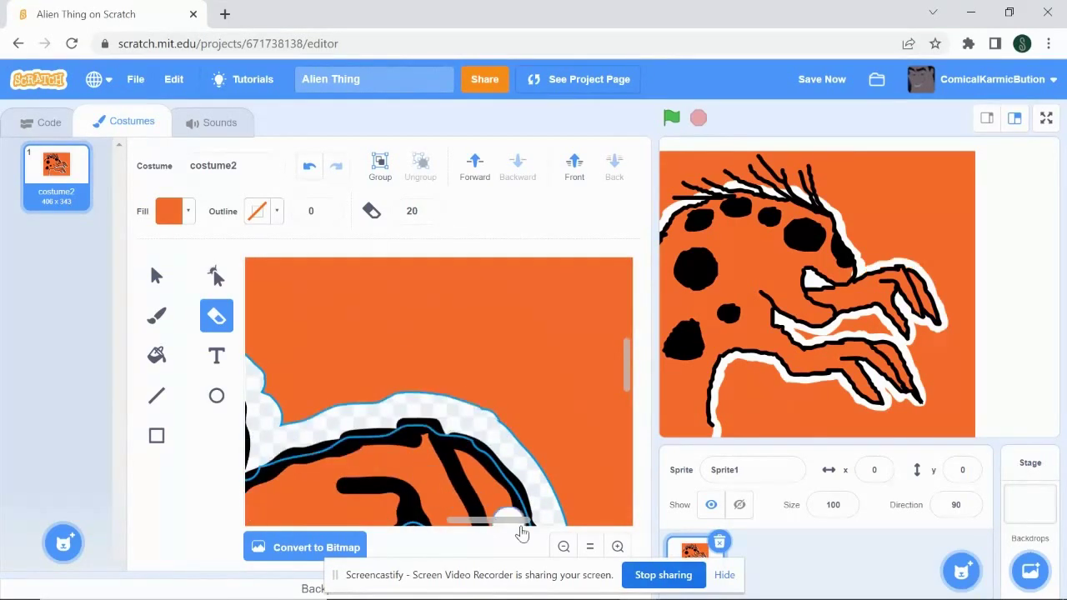
{"action": "left_click", "coordinate": [564, 547]}
{"action": "left_click", "coordinate": [564, 547]}
{"action": "left_click", "coordinate": [563, 547]}
{"action": "left_click", "coordinate": [617, 547]}
{"action": "left_click", "coordinate": [618, 547]}
{"action": "left_click", "coordinate": [617, 547]}
{"action": "left_click_drag", "start_coordinate": [430, 522], "coordinate": [470, 522]}
{"action": "left_click", "coordinate": [310, 165]}
{"action": "left_click", "coordinate": [336, 166]}
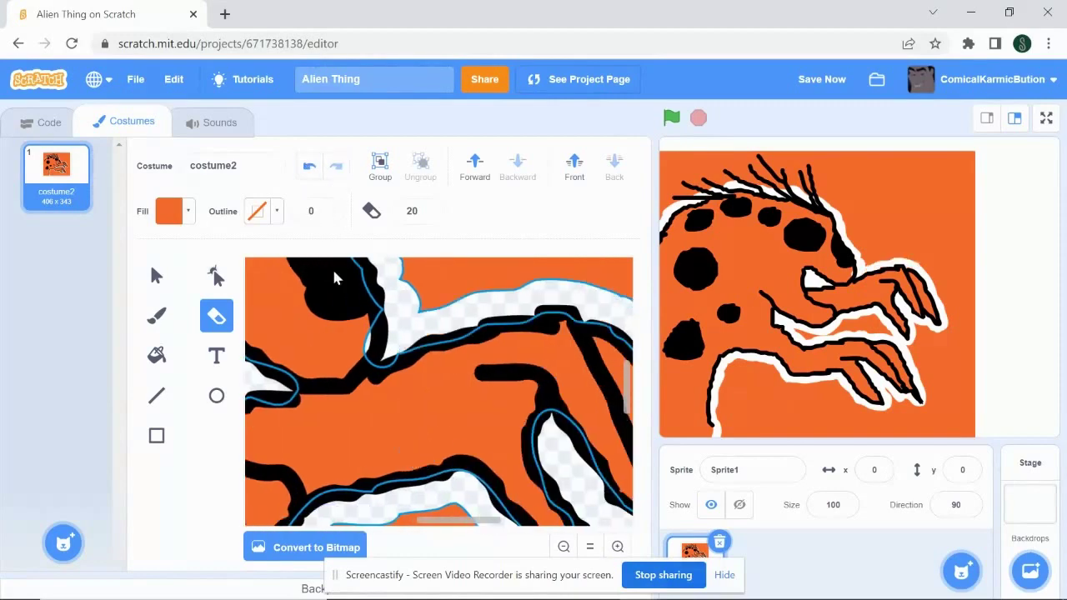
- Try to delete the leftover orange background around the creature
{"action": "left_click", "coordinate": [157, 314]}
{"action": "left_click", "coordinate": [153, 281]}
{"action": "left_click", "coordinate": [359, 341]}
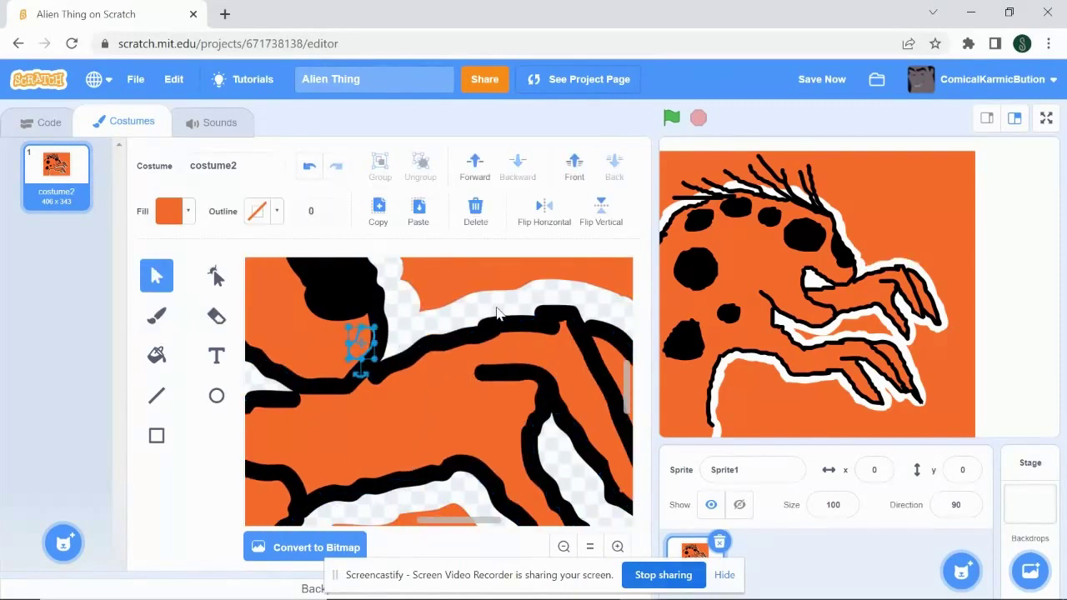
{"action": "left_click", "coordinate": [498, 311]}
{"action": "left_click", "coordinate": [564, 547]}
{"action": "left_click", "coordinate": [564, 547]}
{"action": "left_click", "coordinate": [564, 547]}
{"action": "left_click", "coordinate": [470, 336]}
{"action": "key", "text": "Delete"}
{"action": "left_click", "coordinate": [309, 166]}
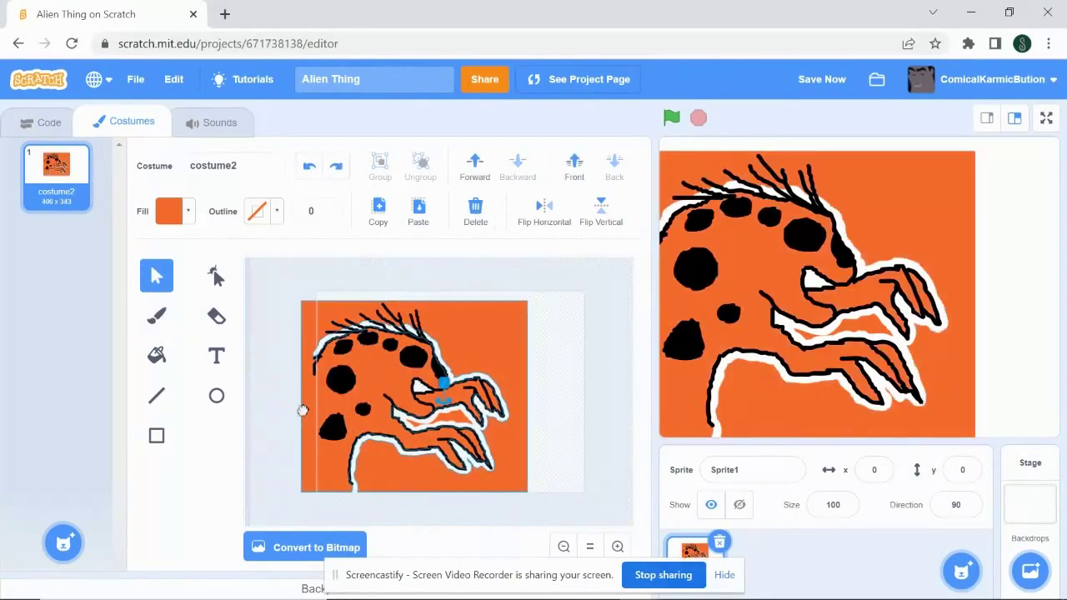
- Erase the orange along the outline at the creature's back, and delete the separated orange background
{"action": "scroll", "coordinate": [313, 399], "scroll_direction": "up", "scroll_amount": 3}
{"action": "left_click", "coordinate": [227, 320]}
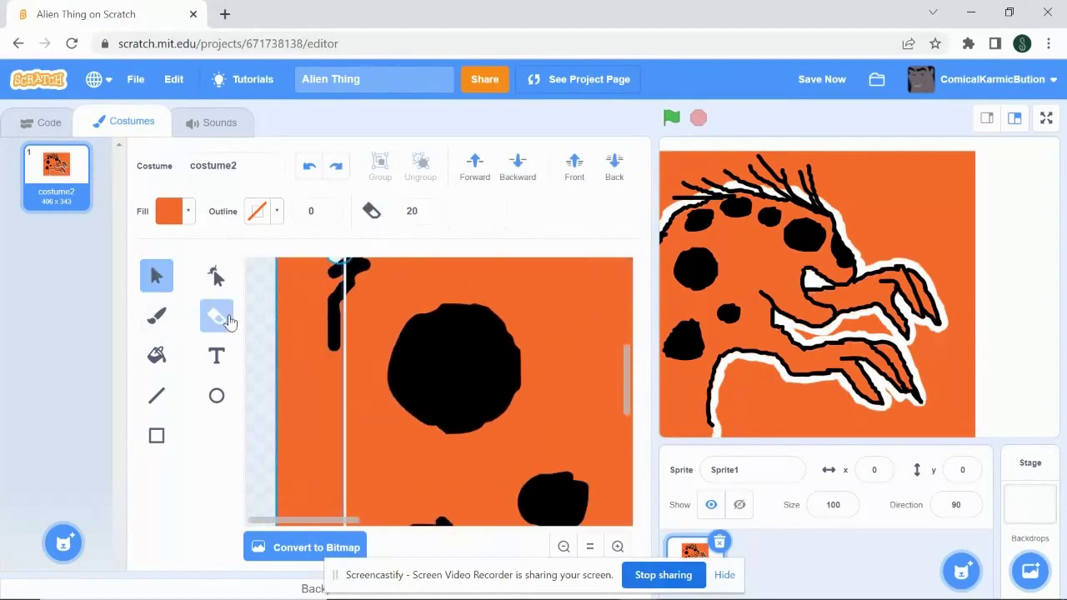
{"action": "scroll", "coordinate": [333, 376], "scroll_direction": "up", "scroll_amount": 2}
{"action": "mouse_move", "coordinate": [333, 375]}
{"action": "left_mouse_down"}
{"action": "mouse_move", "coordinate": [326, 381]}
{"action": "mouse_move", "coordinate": [376, 517]}
{"action": "mouse_move", "coordinate": [389, 518]}
{"action": "left_mouse_up"}
{"action": "scroll", "coordinate": [330, 382], "scroll_direction": "down", "scroll_amount": 6}
{"action": "left_click", "coordinate": [158, 278]}
{"action": "left_click", "coordinate": [297, 285]}
{"action": "left_click", "coordinate": [481, 207]}
{"action": "left_click", "coordinate": [589, 546]}
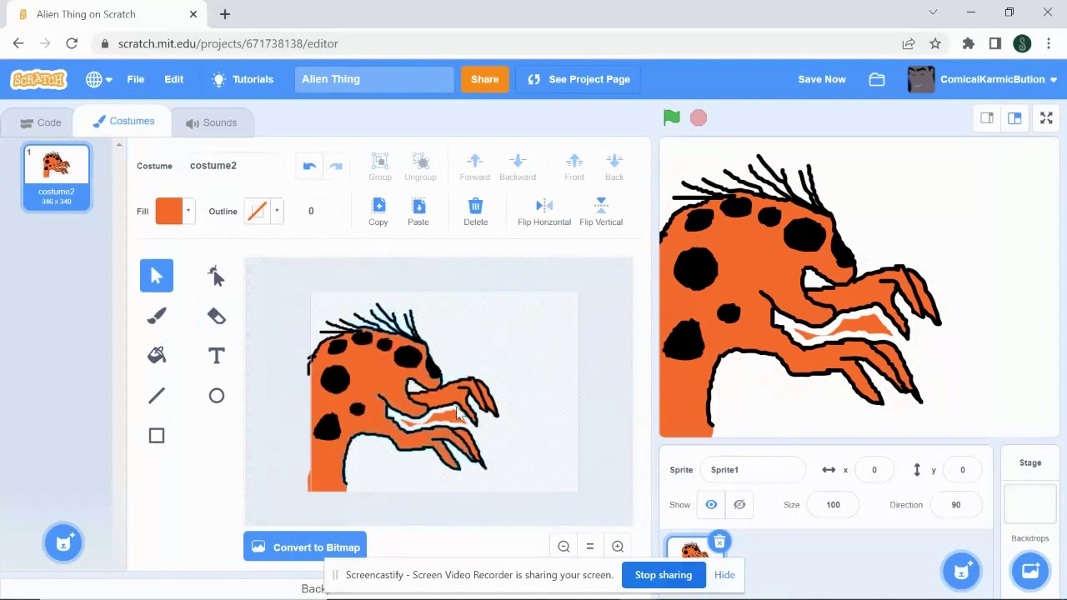
- Remove the orange pieces left between the two arms and clean up the outline's edge at the creature's back
{"action": "left_click", "coordinate": [618, 546]}
{"action": "left_click", "coordinate": [216, 317]}
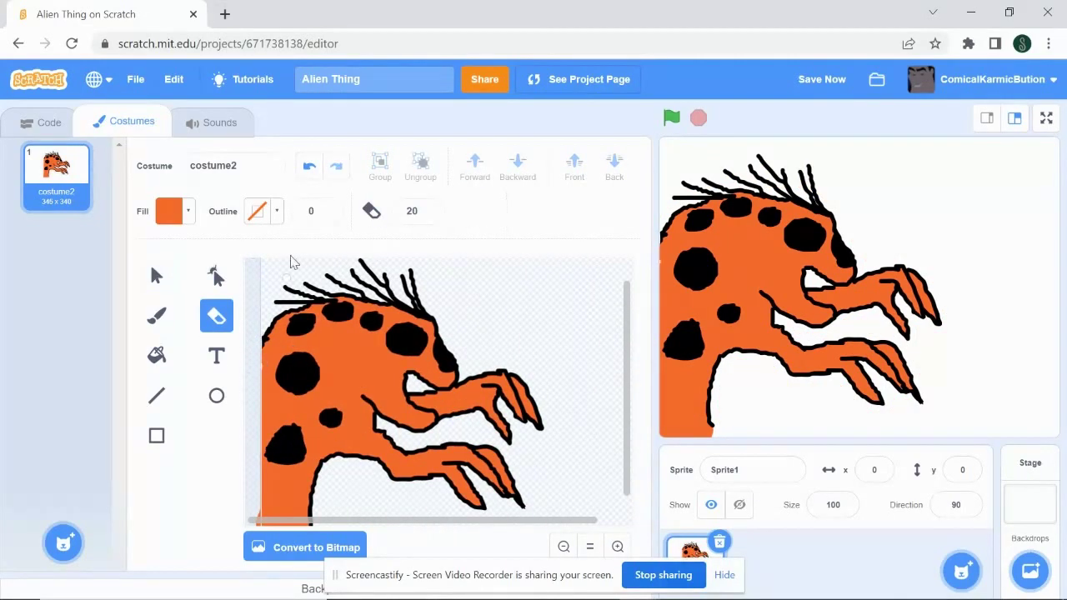
{"action": "left_click", "coordinate": [618, 549]}
{"action": "left_click", "coordinate": [618, 549]}
{"action": "left_click", "coordinate": [280, 308]}
{"action": "left_click_drag", "start_coordinate": [362, 519], "coordinate": [457, 520]}
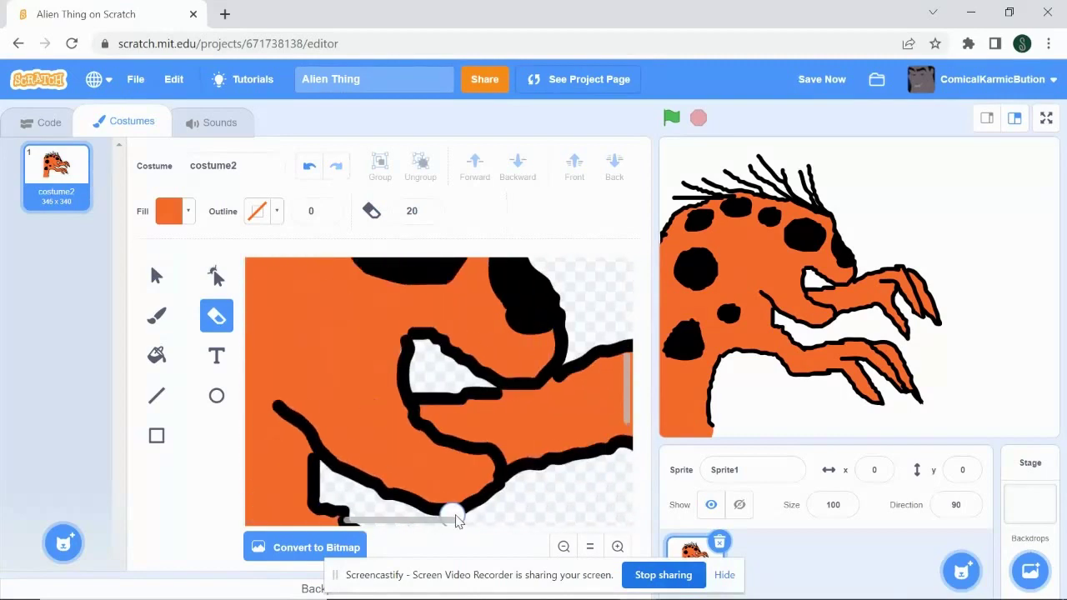
{"action": "left_click", "coordinate": [566, 547]}
{"action": "left_click", "coordinate": [567, 547]}
{"action": "left_click", "coordinate": [564, 546]}
- Draw a large circle without outline over the canvas's upper-right corner, filled with color 5, saturation 37 and brightness 85
{"action": "left_click", "coordinate": [156, 276]}
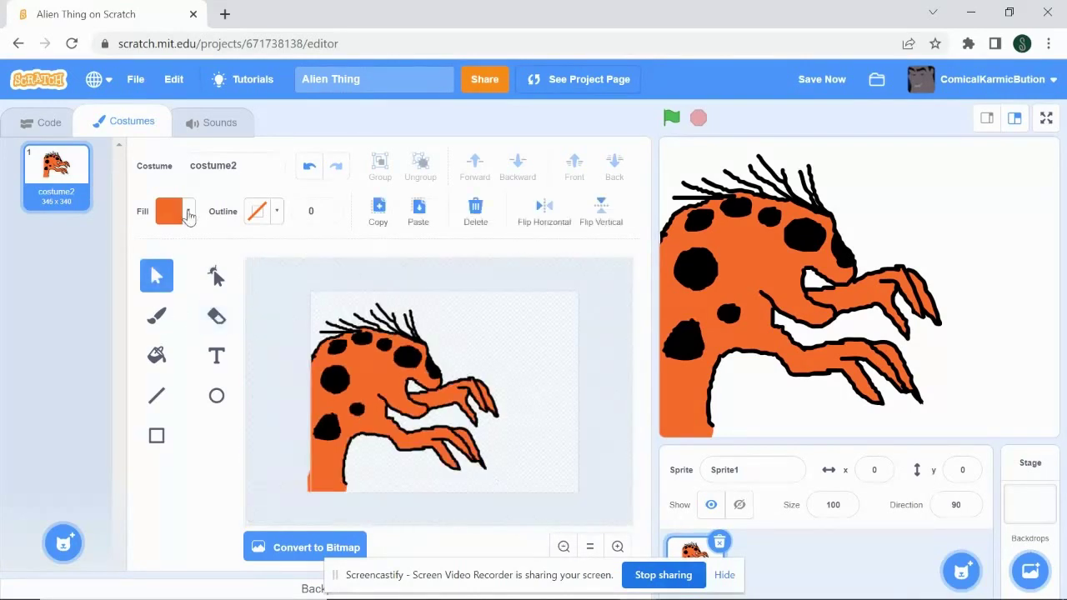
{"action": "left_click", "coordinate": [169, 211]}
{"action": "left_click_drag", "start_coordinate": [219, 354], "coordinate": [146, 359]}
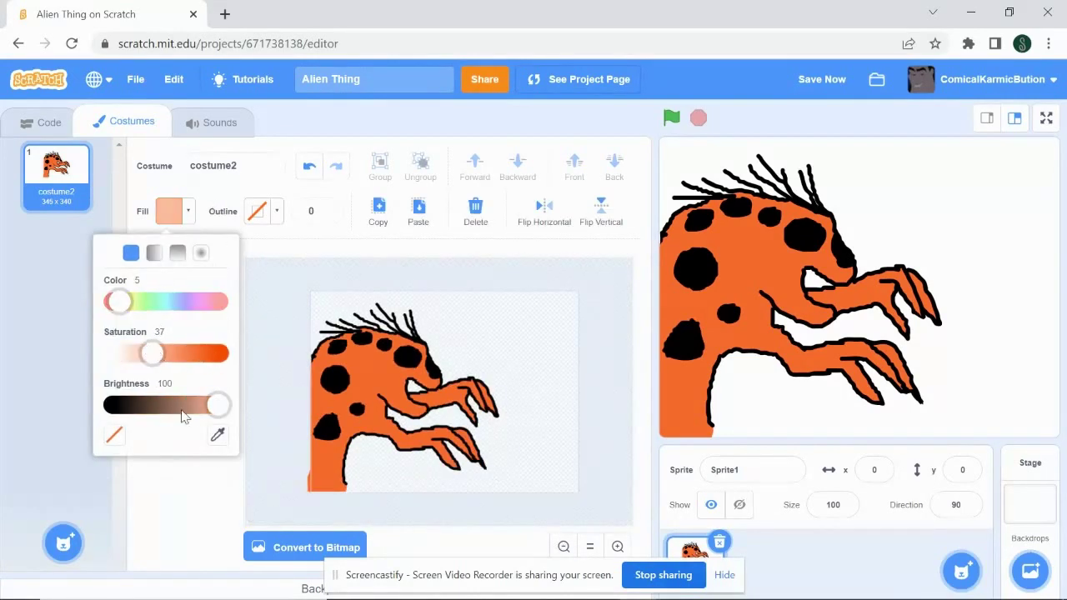
{"action": "left_click_drag", "start_coordinate": [220, 406], "coordinate": [204, 409]}
{"action": "left_click", "coordinate": [260, 375]}
{"action": "left_click", "coordinate": [157, 317]}
{"action": "left_click", "coordinate": [217, 395]}
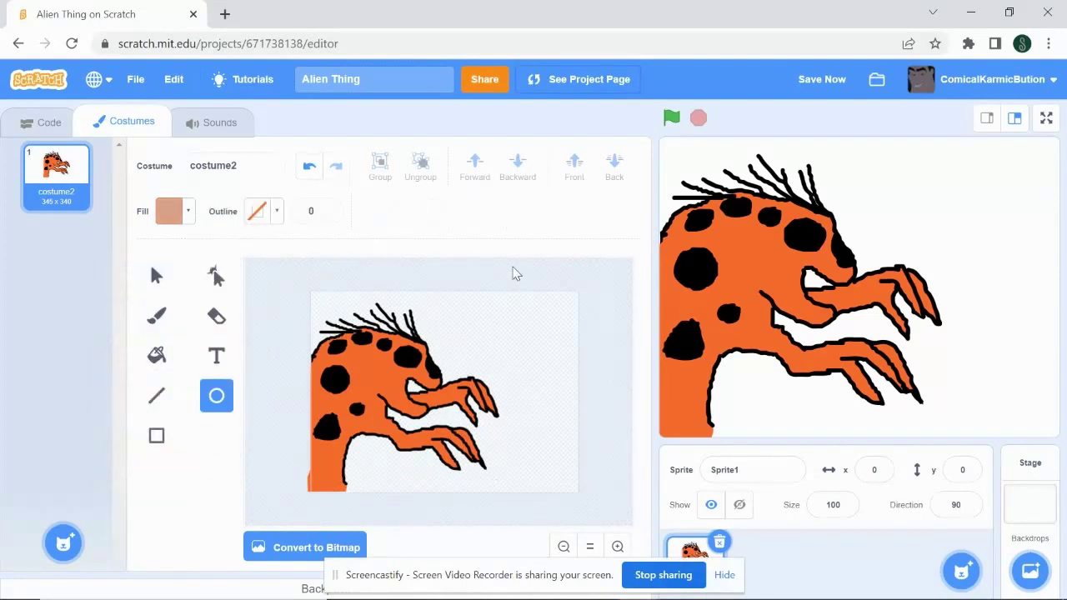
{"action": "left_click_drag", "start_coordinate": [512, 266], "coordinate": [644, 399]}
{"action": "mouse_move", "coordinate": [542, 326]}
{"action": "left_mouse_down"}
{"action": "mouse_move", "coordinate": [495, 313]}
{"action": "mouse_move", "coordinate": [547, 304]}
{"action": "left_mouse_up"}
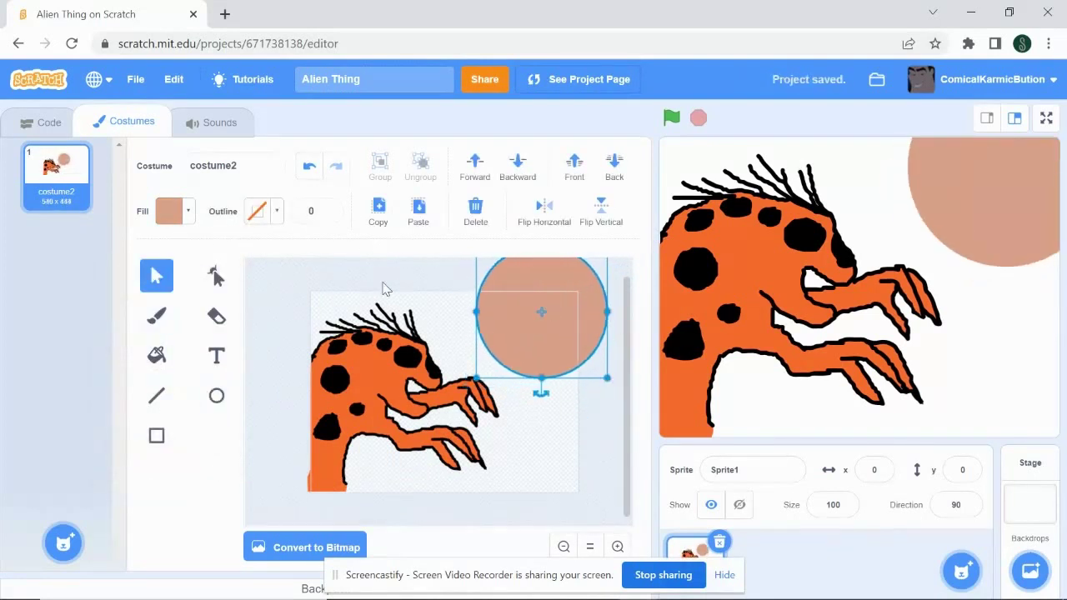
- Try a horizontal gradient with a darkened purple color as the circle's fill
{"action": "left_click", "coordinate": [169, 211]}
{"action": "left_click", "coordinate": [153, 254]}
{"action": "left_click", "coordinate": [170, 307]}
{"action": "left_click_drag", "start_coordinate": [201, 451], "coordinate": [134, 455]}
{"action": "left_click", "coordinate": [158, 306]}
{"action": "left_click", "coordinate": [309, 167]}
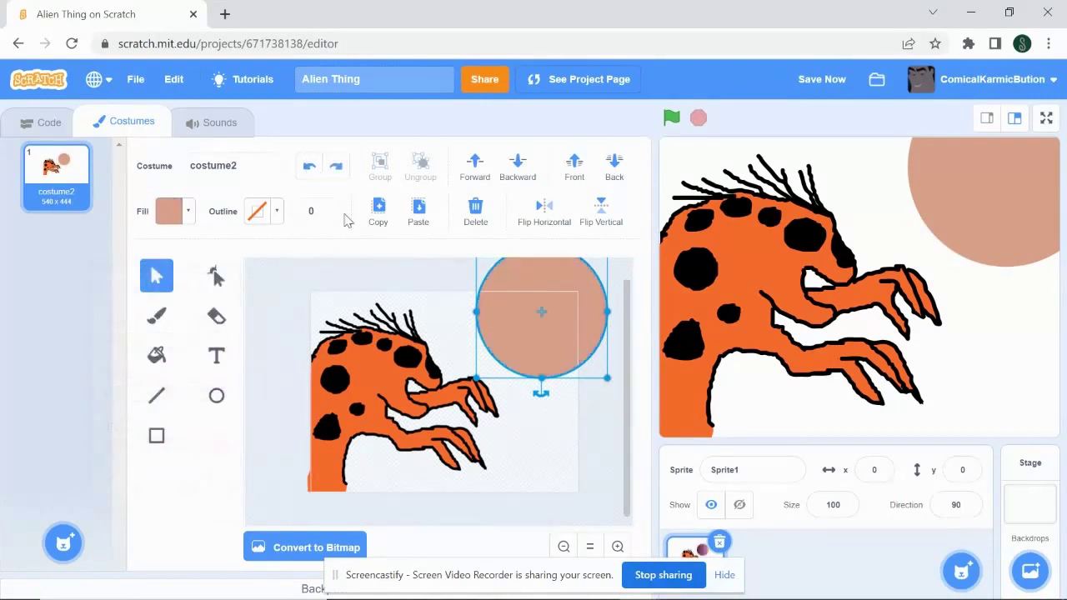
{"action": "left_click", "coordinate": [169, 211]}
{"action": "left_click", "coordinate": [153, 253]}
{"action": "left_click_drag", "start_coordinate": [198, 448], "coordinate": [141, 449]}
{"action": "left_click", "coordinate": [166, 303]}
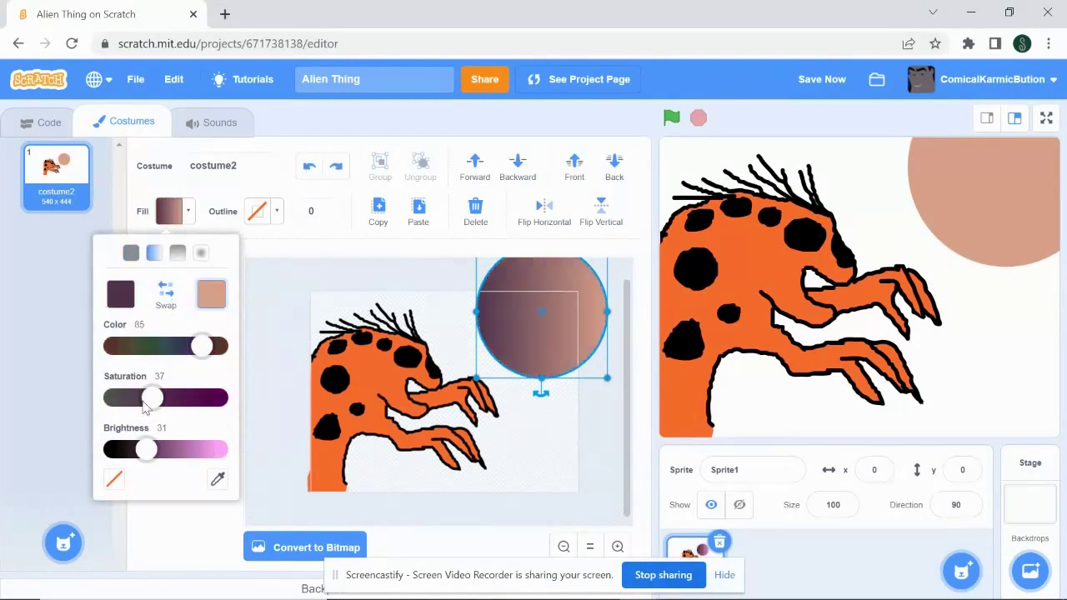
{"action": "left_click", "coordinate": [131, 253]}
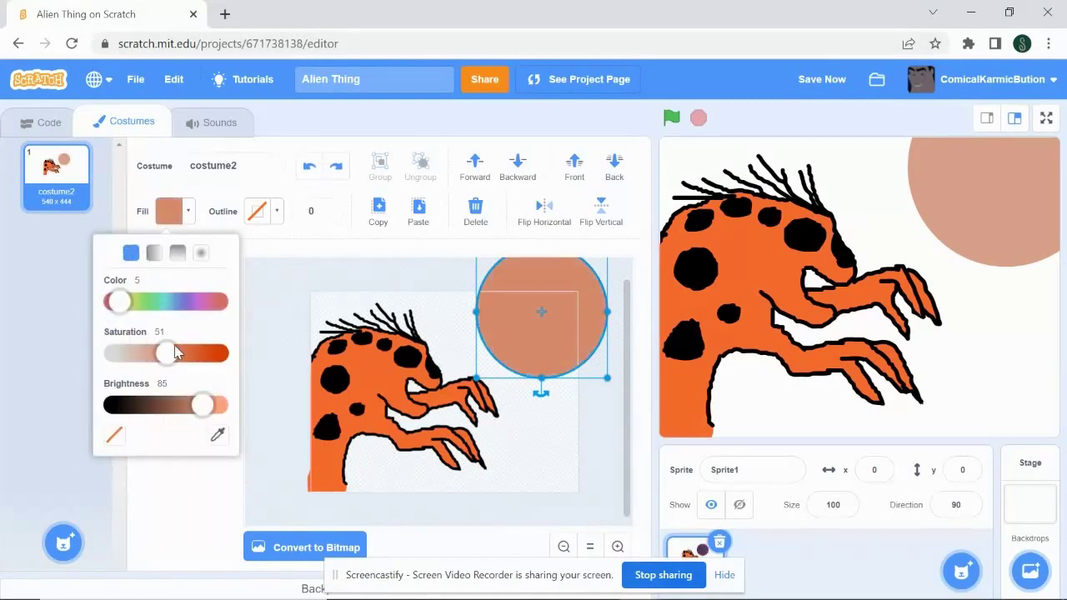
- Fill the circle with a horizontal gradient from saturated red-orange to a slightly less saturated tone sampled from the circle
{"action": "left_click_drag", "start_coordinate": [167, 352], "coordinate": [221, 344]}
{"action": "left_click", "coordinate": [155, 252]}
{"action": "left_click", "coordinate": [201, 295]}
{"action": "left_click", "coordinate": [217, 479]}
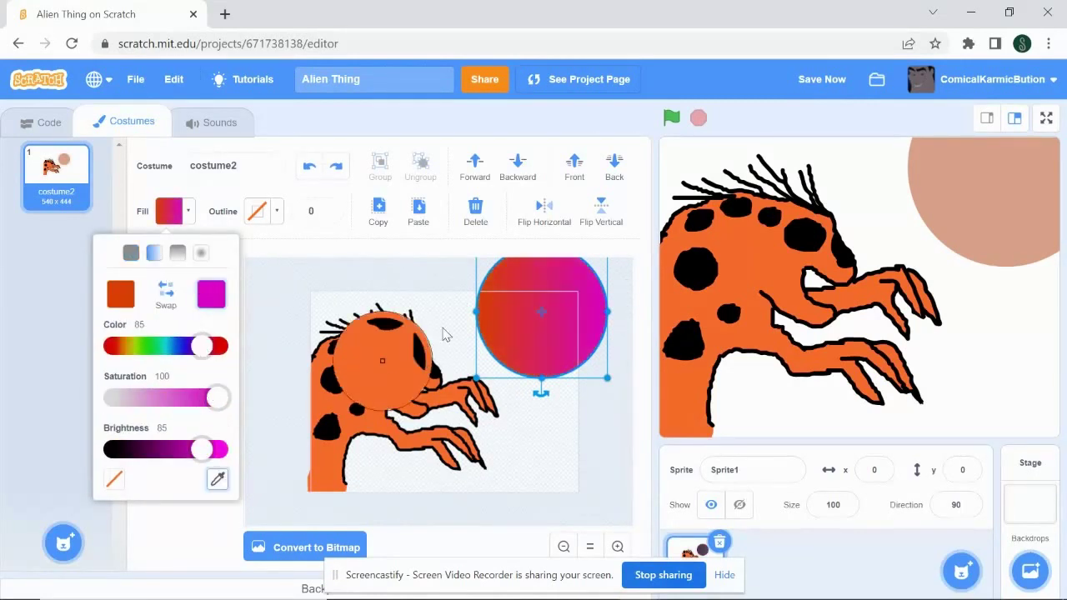
{"action": "left_click", "coordinate": [489, 323]}
{"action": "left_click_drag", "start_coordinate": [210, 398], "coordinate": [172, 403]}
{"action": "left_click", "coordinate": [542, 386]}
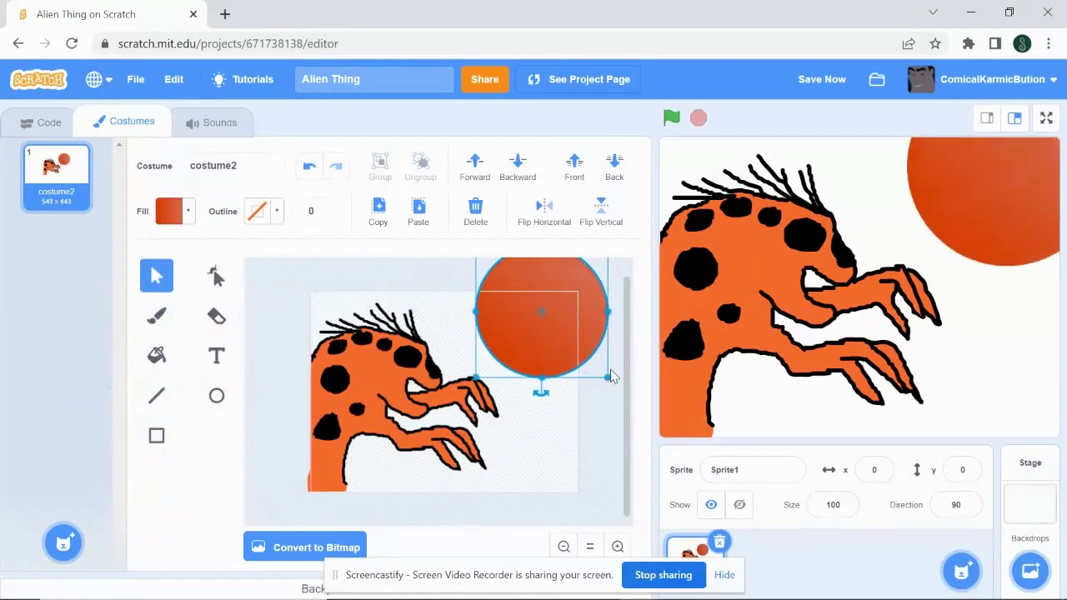
- Shrink the gradient circle slightly and position it over the canvas's upper-right corner
{"action": "left_click_drag", "start_coordinate": [535, 337], "coordinate": [526, 352]}
{"action": "left_click_drag", "start_coordinate": [468, 260], "coordinate": [491, 284]}
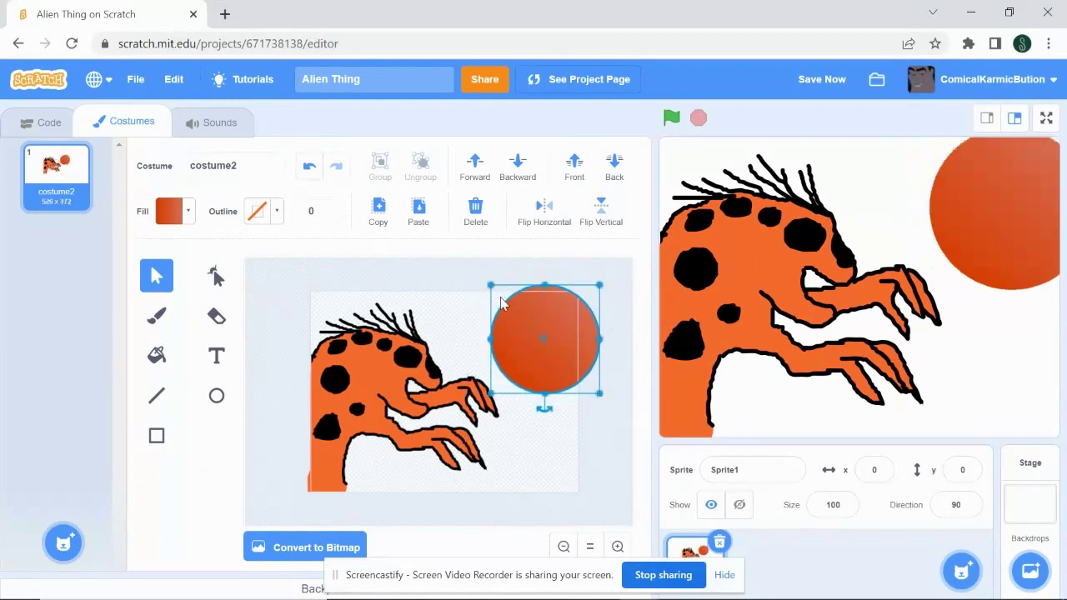
{"action": "mouse_move", "coordinate": [518, 340]}
{"action": "left_mouse_down"}
{"action": "mouse_move", "coordinate": [506, 329]}
{"action": "mouse_move", "coordinate": [514, 325]}
{"action": "left_mouse_up"}
{"action": "left_click", "coordinate": [529, 417]}
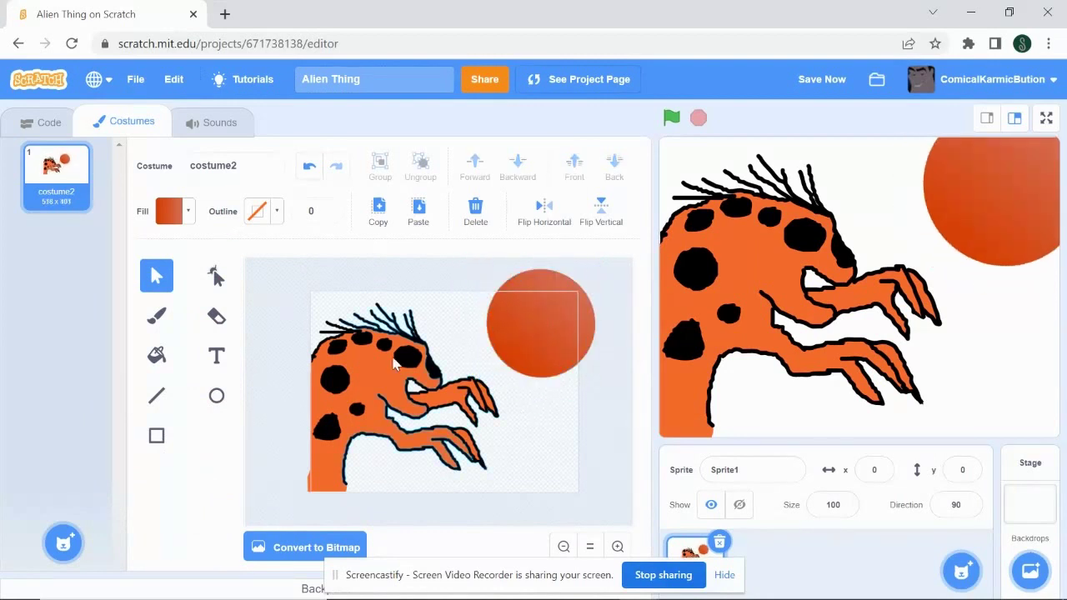
- Paint a closed solid black frame around the stage backdrop's canvas and fill its inside black
{"action": "left_click", "coordinate": [1031, 512]}
{"action": "left_click_drag", "start_coordinate": [204, 445], "coordinate": [108, 449]}
{"action": "left_click", "coordinate": [560, 544]}
{"action": "left_click", "coordinate": [170, 212]}
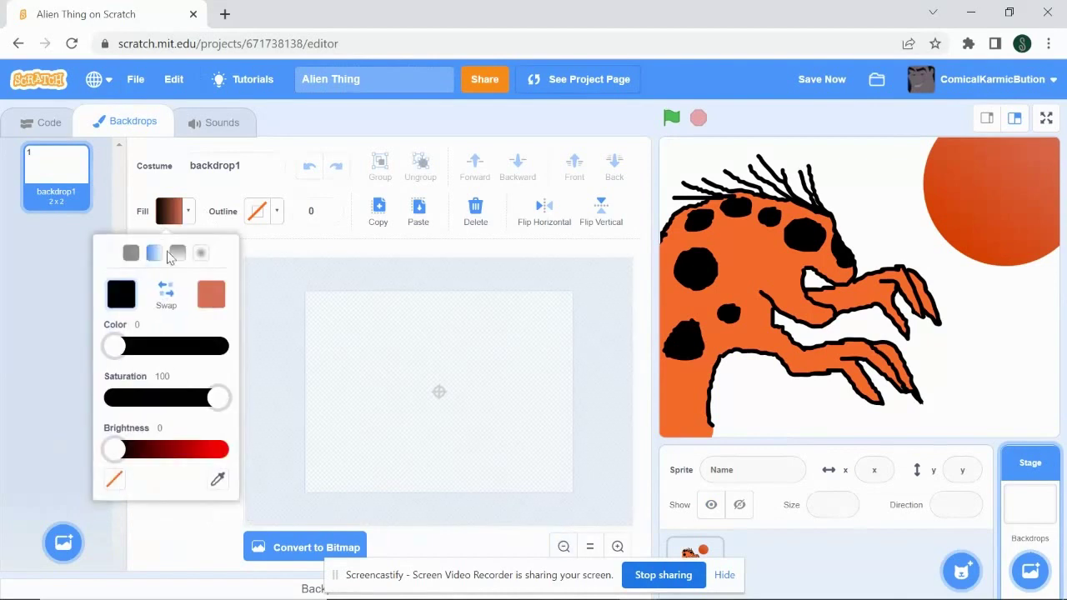
{"action": "left_click", "coordinate": [131, 252]}
{"action": "left_click", "coordinate": [158, 316]}
{"action": "mouse_move", "coordinate": [266, 272]}
{"action": "left_mouse_down"}
{"action": "mouse_move", "coordinate": [434, 514]}
{"action": "mouse_move", "coordinate": [390, 269]}
{"action": "mouse_move", "coordinate": [267, 275]}
{"action": "left_mouse_up"}
{"action": "left_click", "coordinate": [157, 356]}
{"action": "left_click", "coordinate": [300, 355]}
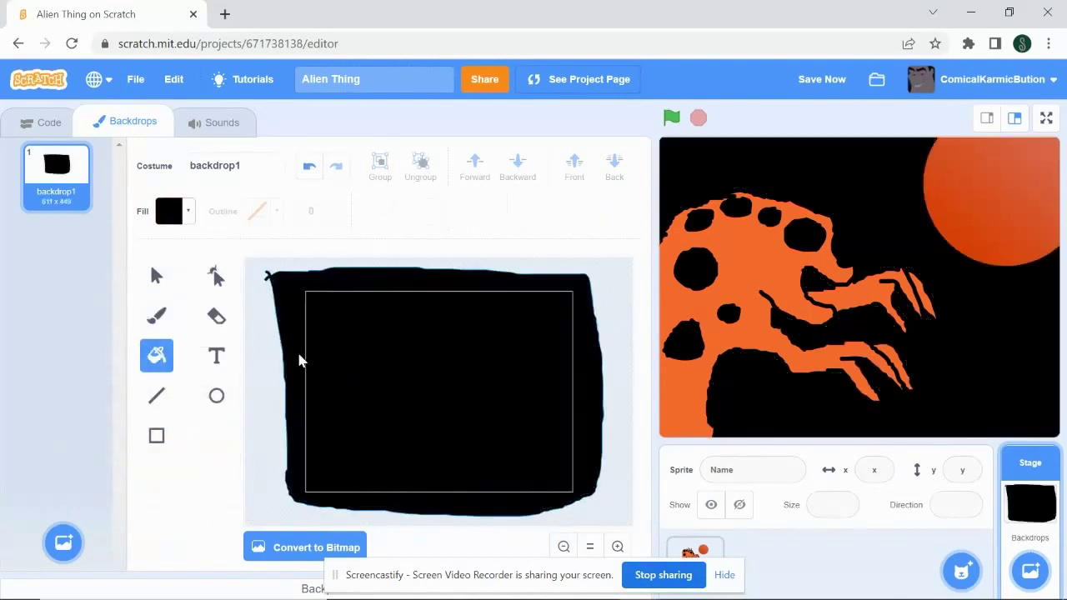
- Recolor the black backdrop shape to a muted dark red by raising its brightness and lowering its saturation
{"action": "left_click", "coordinate": [158, 277]}
{"action": "left_click", "coordinate": [309, 342]}
{"action": "left_click", "coordinate": [169, 212]}
{"action": "left_click_drag", "start_coordinate": [115, 405], "coordinate": [155, 394]}
{"action": "left_click_drag", "start_coordinate": [215, 354], "coordinate": [169, 355]}
{"action": "left_click", "coordinate": [269, 358]}
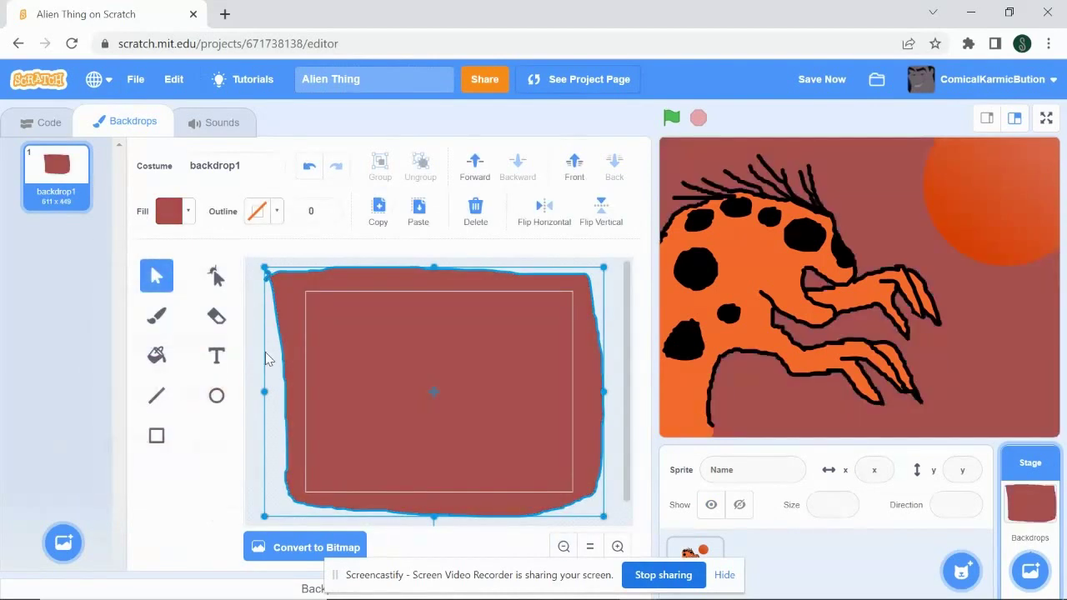
- Give the creature's orange body in the sprite costume a horizontal gradient whose second color is sampled from the circle
{"action": "left_click", "coordinate": [694, 551]}
{"action": "left_click", "coordinate": [724, 575]}
{"action": "left_click", "coordinate": [618, 546]}
{"action": "scroll", "coordinate": [548, 508], "scroll_direction": "up", "scroll_amount": 2}
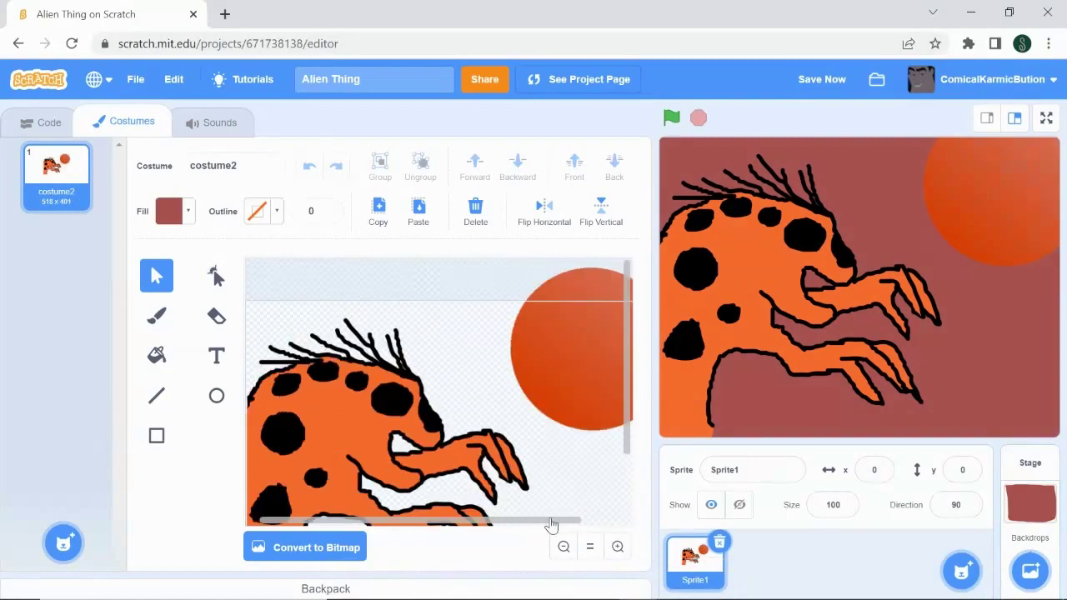
{"action": "left_click", "coordinate": [174, 211]}
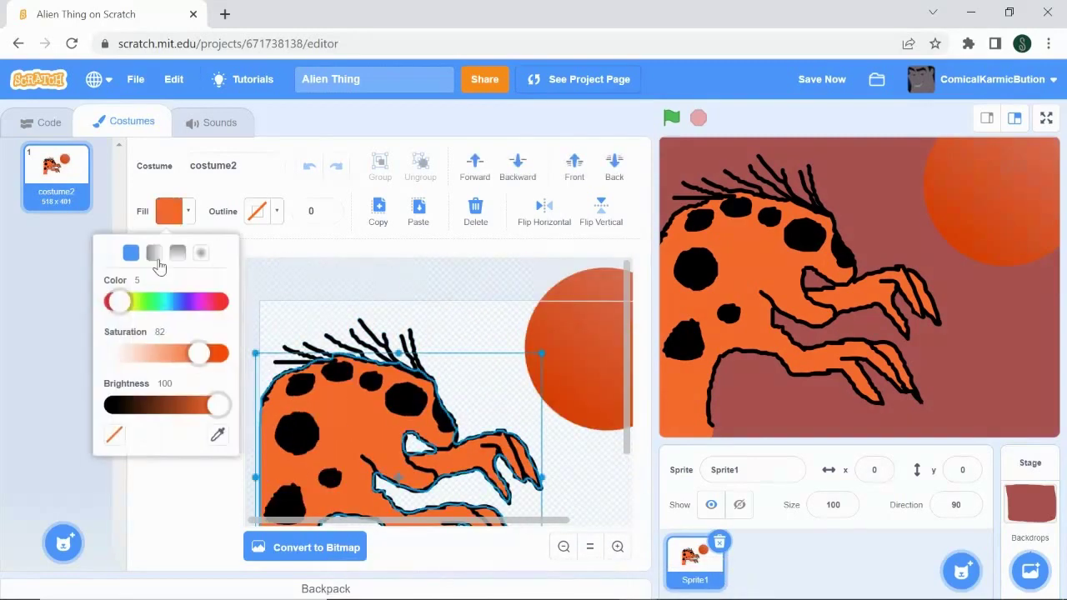
{"action": "left_click", "coordinate": [154, 253]}
{"action": "left_click", "coordinate": [216, 479]}
{"action": "left_click", "coordinate": [566, 404]}
- Darken the first color of the body's gradient to brightness 54
{"action": "left_click", "coordinate": [125, 295]}
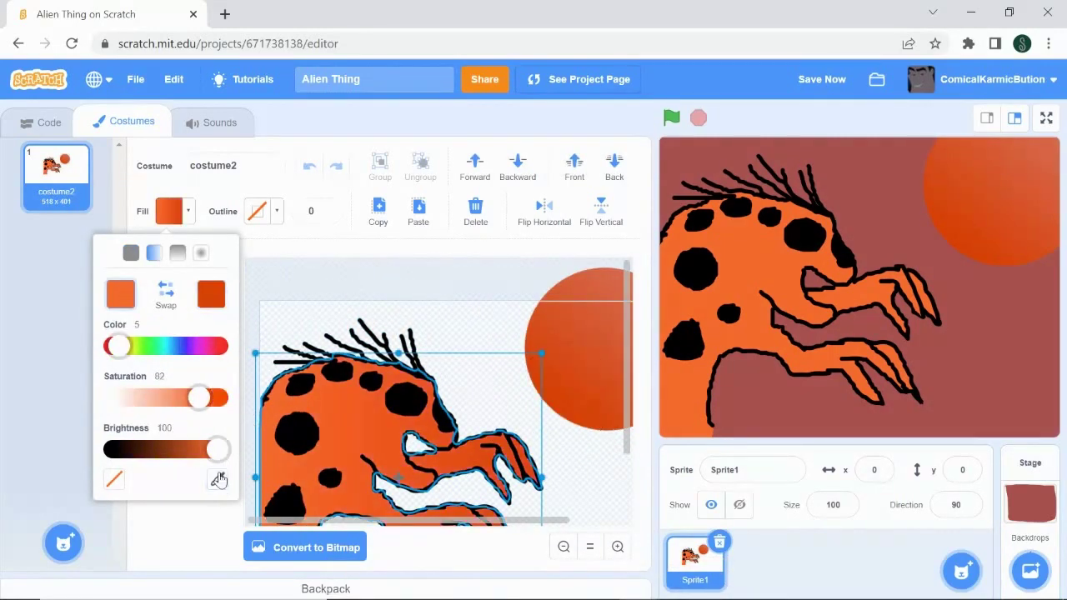
{"action": "mouse_move", "coordinate": [217, 450]}
{"action": "left_mouse_down"}
{"action": "mouse_move", "coordinate": [168, 460]}
{"action": "mouse_move", "coordinate": [226, 455]}
{"action": "left_mouse_up"}
{"action": "left_click", "coordinate": [357, 307]}
{"action": "left_click", "coordinate": [335, 404]}
{"action": "left_click", "coordinate": [172, 211]}
{"action": "left_click", "coordinate": [212, 295]}
{"action": "left_click", "coordinate": [294, 298]}
{"action": "scroll", "coordinate": [296, 299], "scroll_direction": "down", "scroll_amount": 2}
{"action": "left_click", "coordinate": [328, 341]}
- Set the hue of the body gradient's first color to 2 and shift its second color to a yellower orange
{"action": "left_click", "coordinate": [177, 215]}
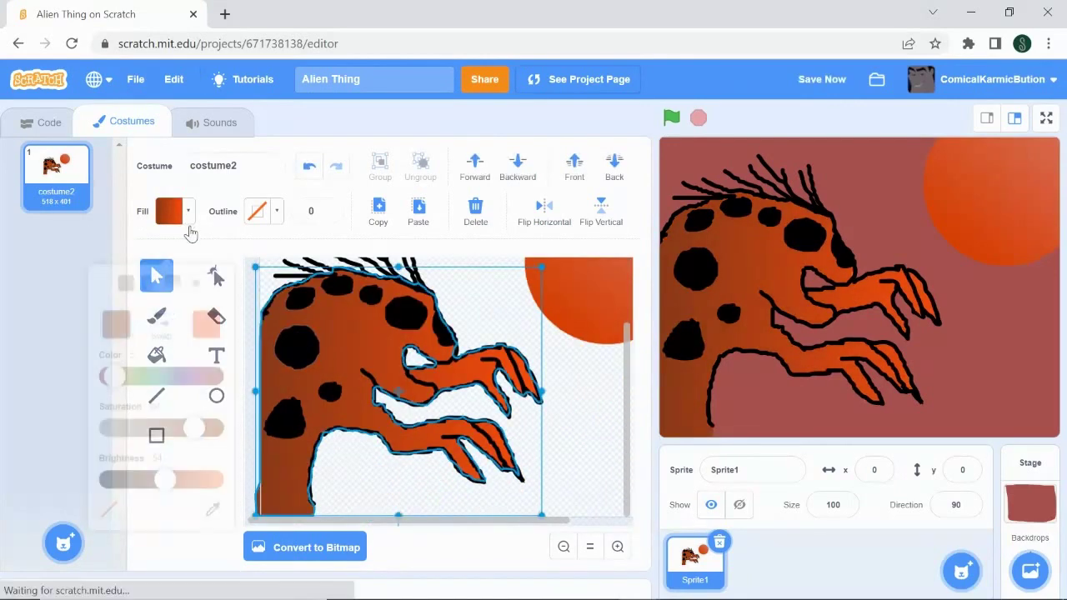
{"action": "mouse_move", "coordinate": [121, 348]}
{"action": "left_mouse_down"}
{"action": "mouse_move", "coordinate": [129, 354]}
{"action": "mouse_move", "coordinate": [121, 349]}
{"action": "left_mouse_up"}
{"action": "left_click", "coordinate": [304, 303]}
{"action": "left_click", "coordinate": [172, 211]}
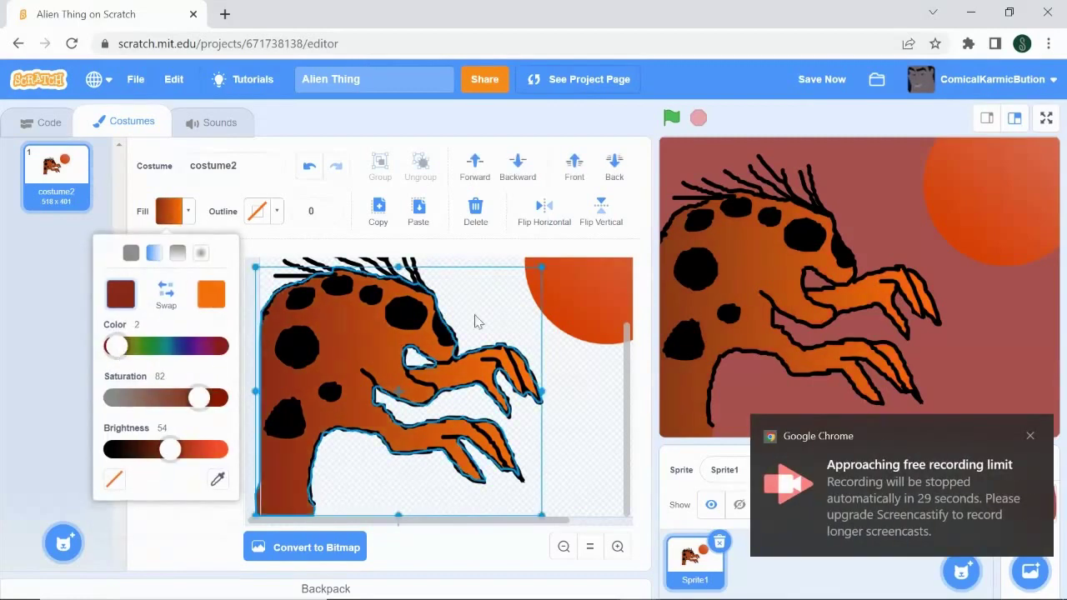
{"action": "left_click", "coordinate": [563, 546]}
{"action": "left_click", "coordinate": [563, 545]}
- Erase two short slanted streaks in the upper half of the stage backdrop, undoing the extra streak below them
{"action": "left_click", "coordinate": [1019, 509]}
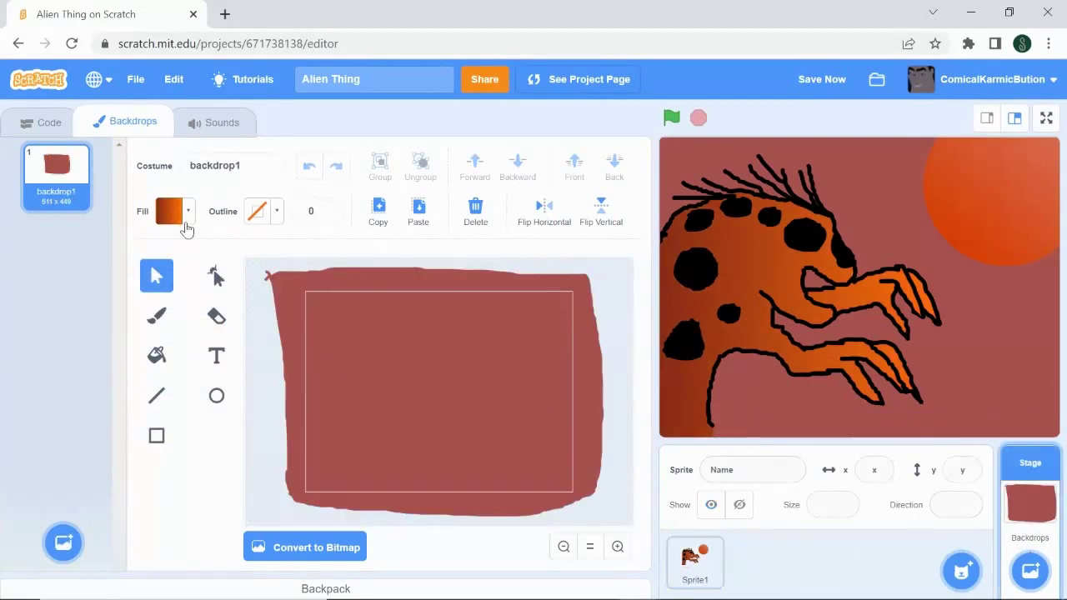
{"action": "left_click", "coordinate": [185, 222]}
{"action": "left_click", "coordinate": [208, 510]}
{"action": "left_click", "coordinate": [217, 316]}
{"action": "left_click_drag", "start_coordinate": [347, 310], "coordinate": [365, 332]}
{"action": "left_click_drag", "start_coordinate": [478, 335], "coordinate": [497, 367]}
{"action": "left_click_drag", "start_coordinate": [474, 413], "coordinate": [475, 439]}
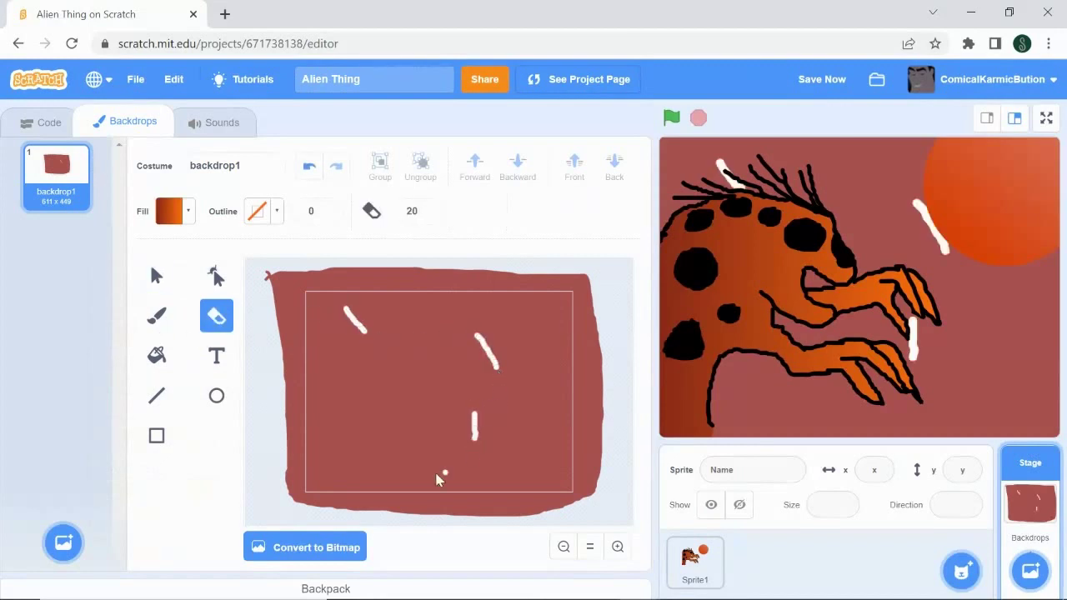
{"action": "left_click", "coordinate": [309, 166]}
- Erase more short slanted streaks scattered across the whole backdrop, including its edges
{"action": "left_click_drag", "start_coordinate": [338, 397], "coordinate": [345, 425]}
{"action": "mouse_move", "coordinate": [456, 431]}
{"action": "left_mouse_down"}
{"action": "mouse_move", "coordinate": [471, 446]}
{"action": "mouse_move", "coordinate": [518, 427]}
{"action": "left_mouse_up"}
{"action": "left_click_drag", "start_coordinate": [370, 468], "coordinate": [377, 481]}
{"action": "left_click_drag", "start_coordinate": [436, 319], "coordinate": [450, 338]}
{"action": "left_click_drag", "start_coordinate": [527, 314], "coordinate": [539, 328]}
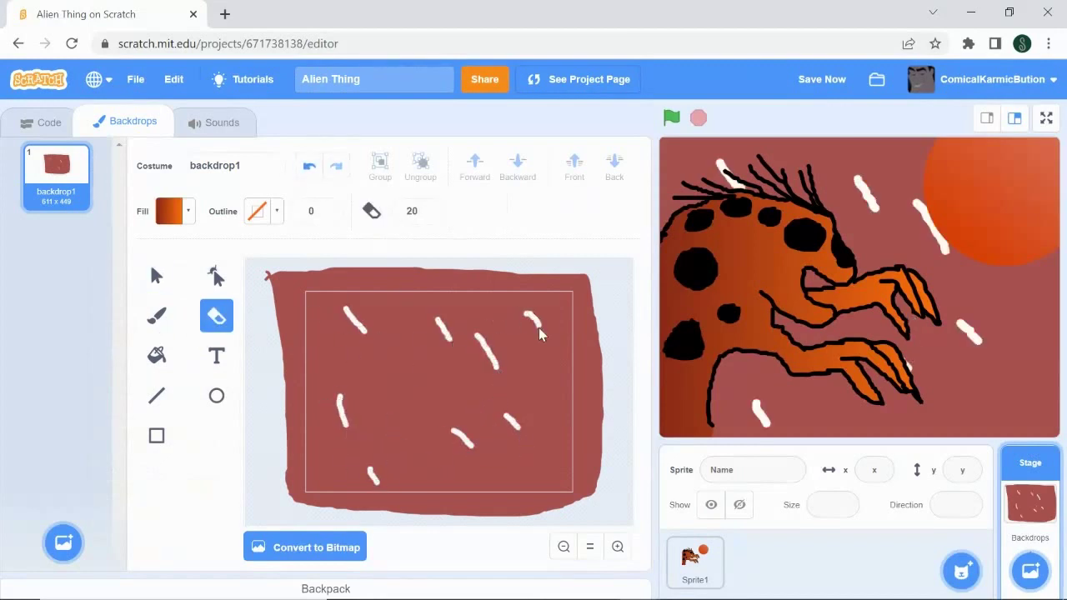
{"action": "left_click_drag", "start_coordinate": [553, 425], "coordinate": [562, 442]}
{"action": "left_click_drag", "start_coordinate": [503, 464], "coordinate": [510, 478]}
{"action": "left_click_drag", "start_coordinate": [301, 305], "coordinate": [313, 333]}
{"action": "left_click", "coordinate": [410, 397]}
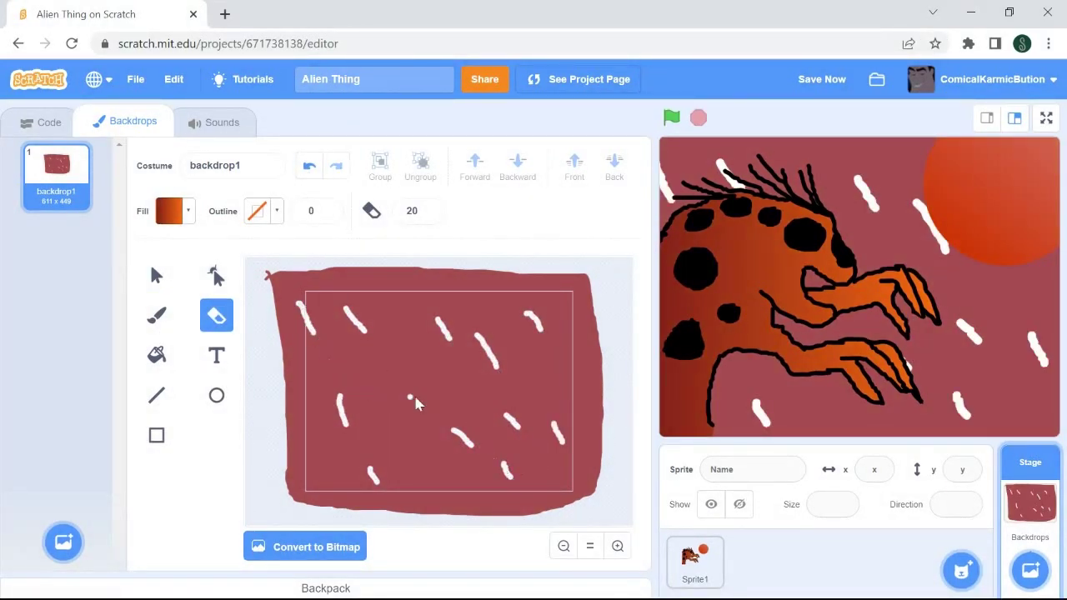
{"action": "left_click_drag", "start_coordinate": [403, 270], "coordinate": [417, 300]}
{"action": "left_click_drag", "start_coordinate": [568, 383], "coordinate": [581, 411]}
{"action": "left_click_drag", "start_coordinate": [375, 409], "coordinate": [386, 451]}
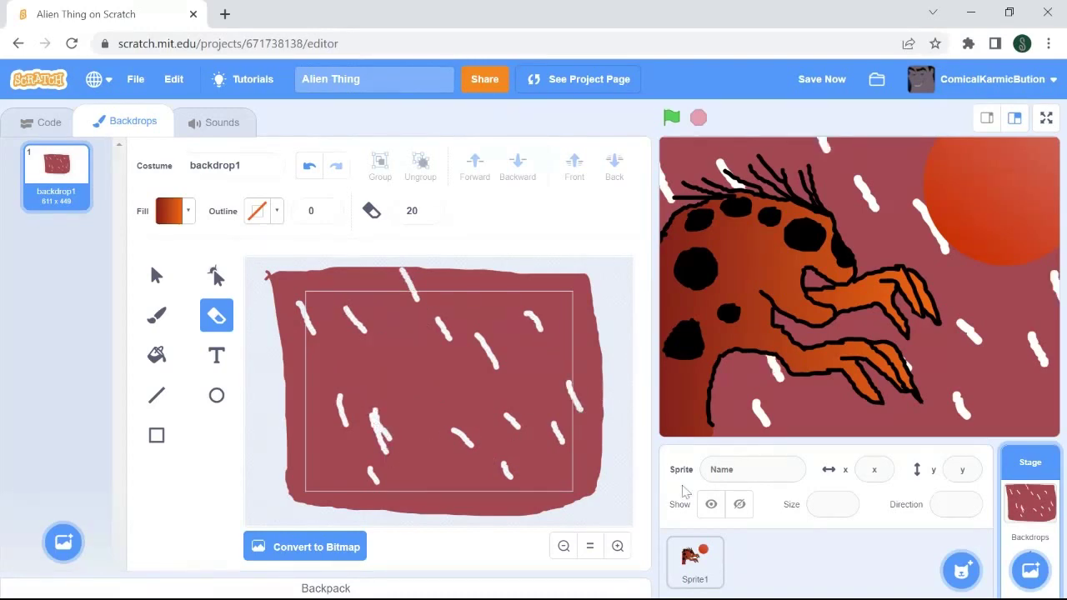
- Return to the creature's sprite costume and save the project
{"action": "left_click", "coordinate": [695, 560]}
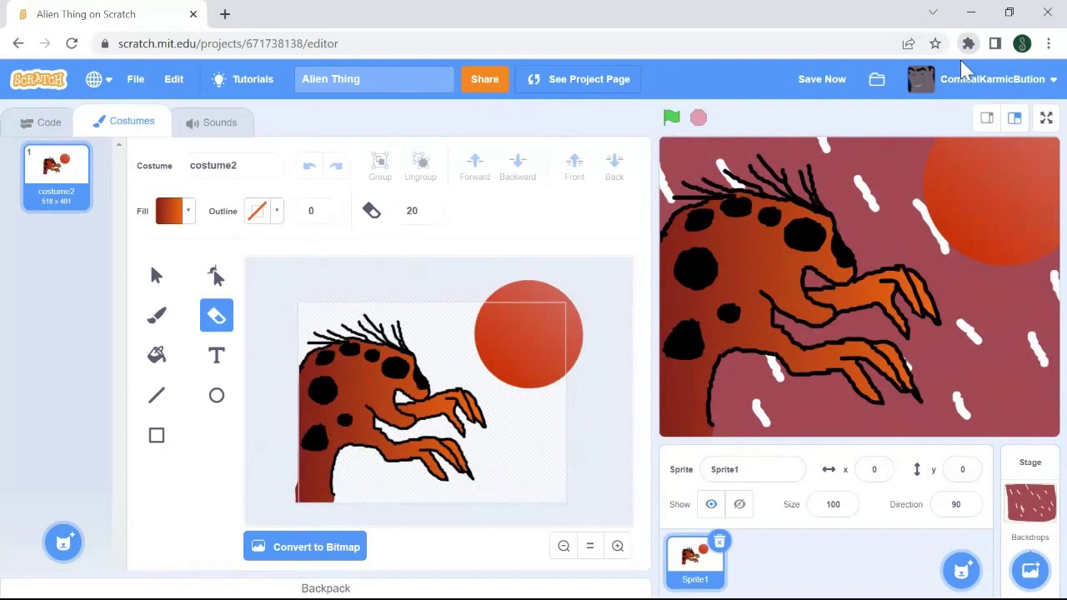
{"action": "left_click", "coordinate": [825, 91]}
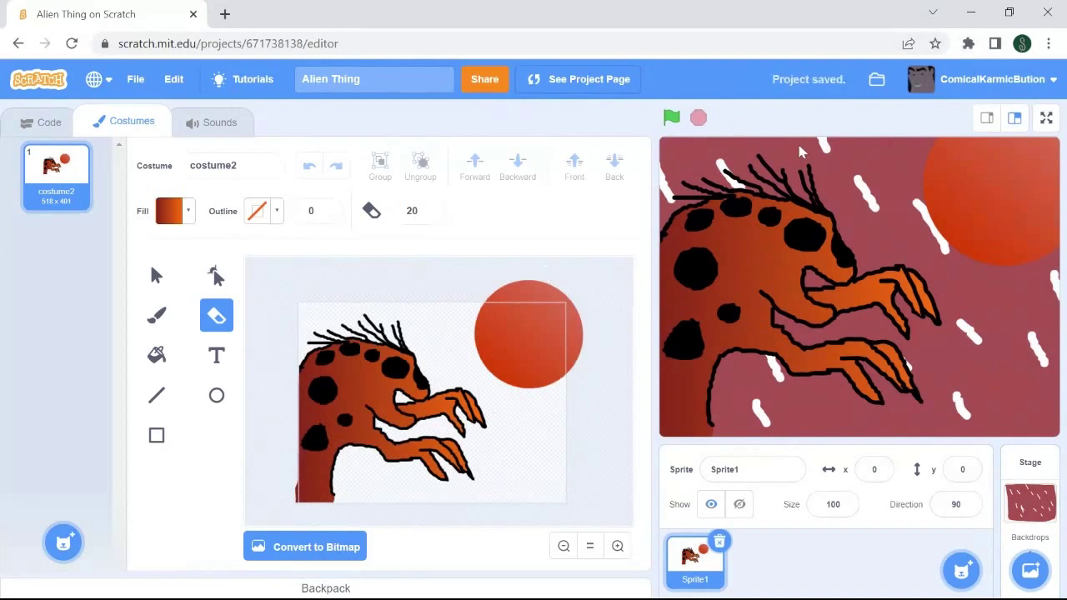